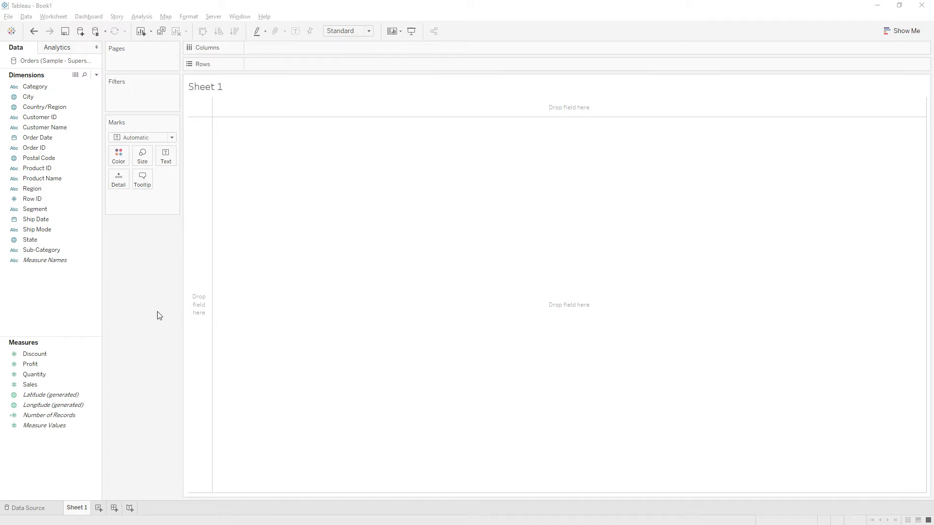
Place all Order ID members on Rows, followed by Order Date as a discrete exact date
{"action": "left_click_drag", "start_coordinate": [30, 149], "coordinate": [273, 68]}
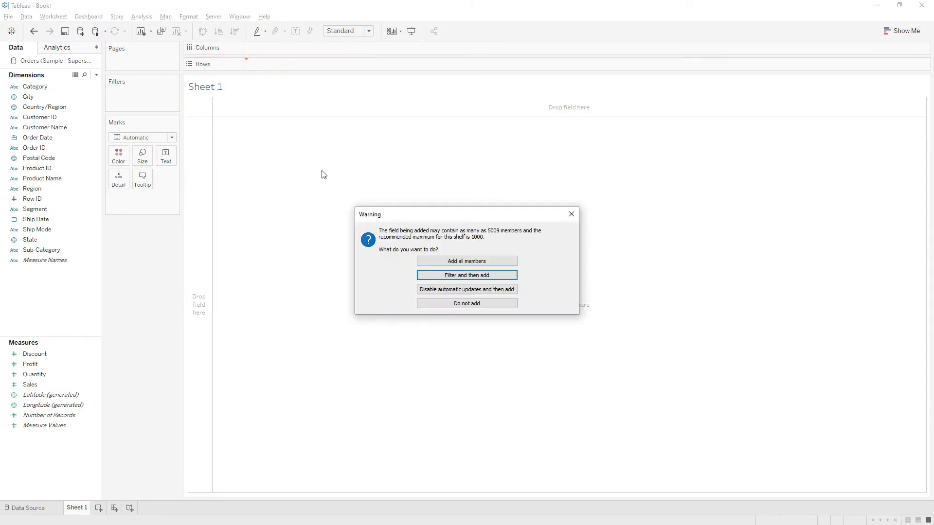
{"action": "left_click", "coordinate": [444, 259]}
{"action": "mouse_move", "coordinate": [37, 138]}
{"action": "left_mouse_down"}
{"action": "mouse_move", "coordinate": [382, 67]}
{"action": "mouse_move", "coordinate": [372, 68]}
{"action": "left_mouse_up"}
{"action": "right_click", "coordinate": [346, 67]}
{"action": "left_click", "coordinate": [388, 329]}
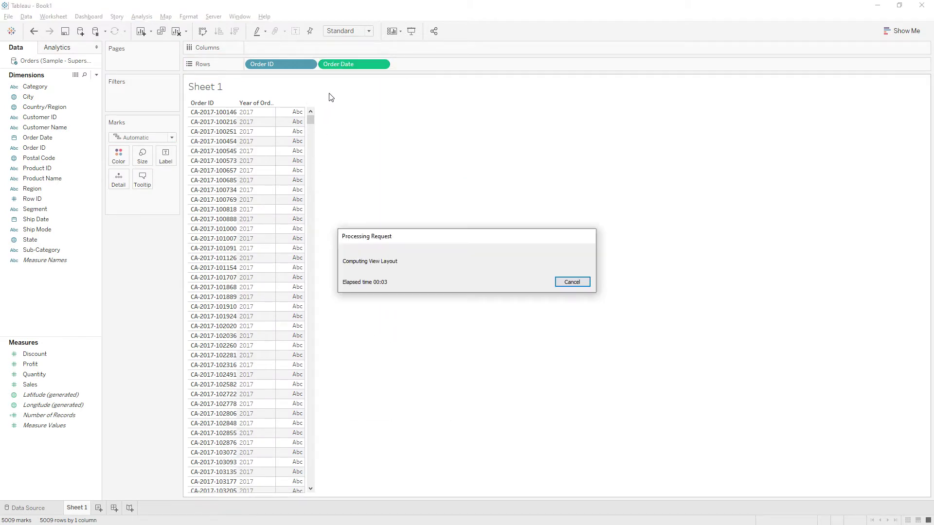
{"action": "right_click", "coordinate": [343, 64]}
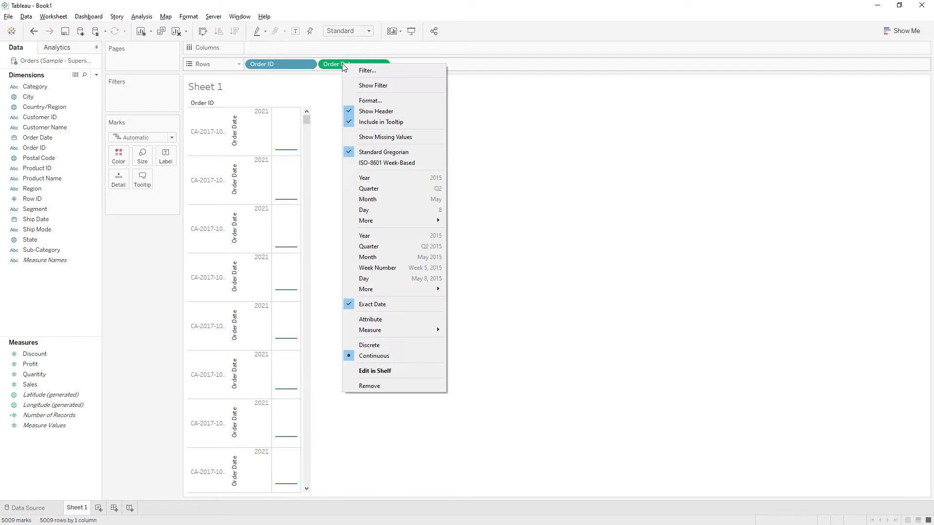
{"action": "left_click", "coordinate": [386, 345]}
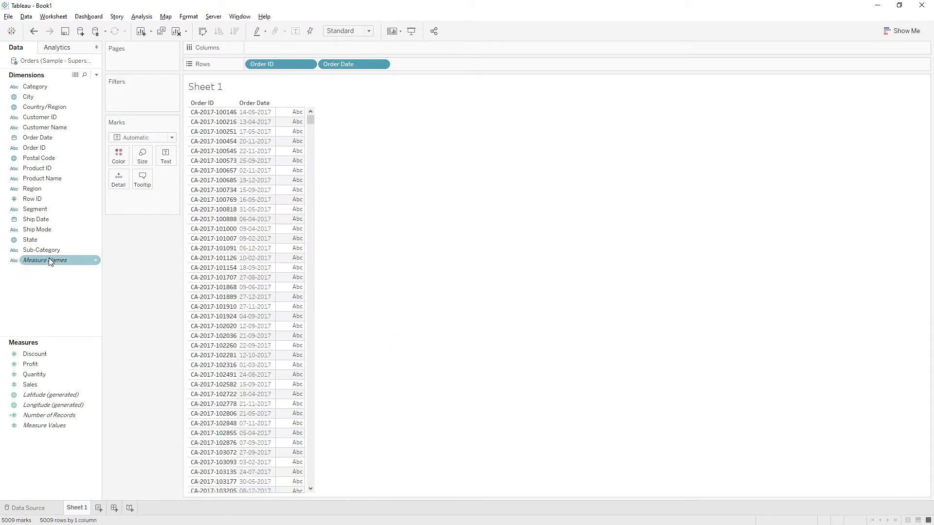
Add a second Order Date to the end of Rows and show it as its weekday
{"action": "left_click_drag", "start_coordinate": [41, 139], "coordinate": [423, 68]}
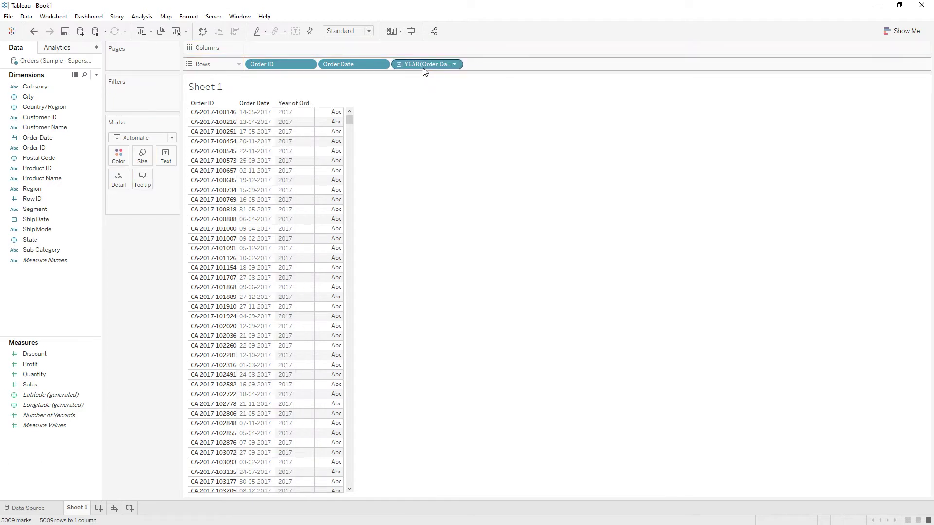
{"action": "right_click", "coordinate": [425, 71]}
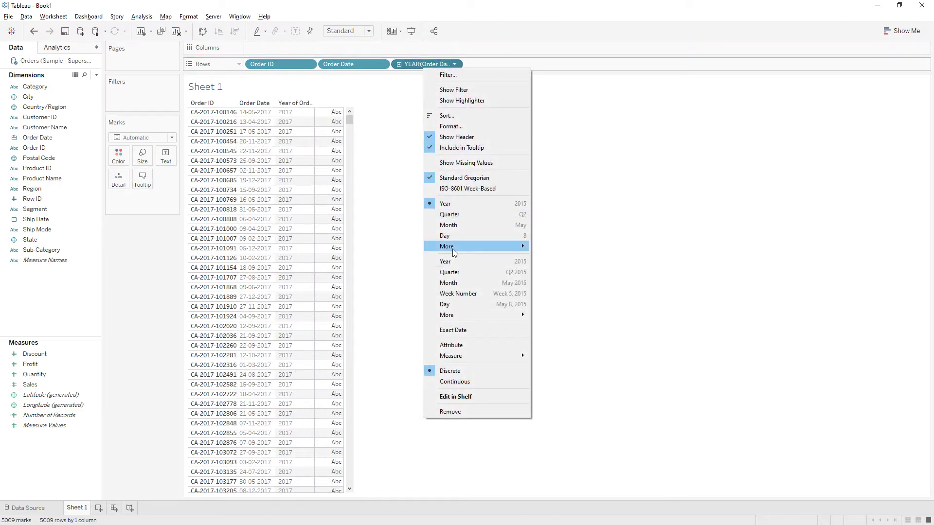
{"action": "mouse_move", "coordinate": [455, 248]}
{"action": "left_click", "coordinate": [557, 259]}
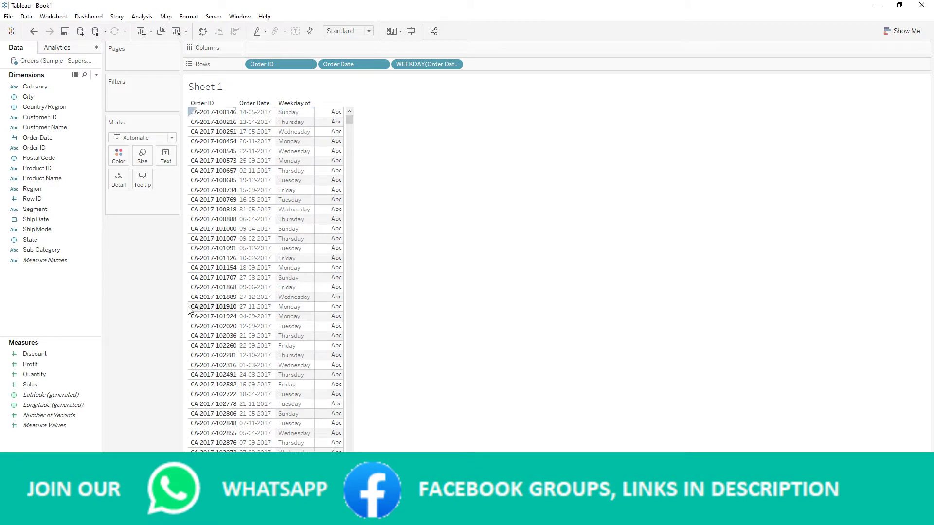
Create a calculated field named "Shift Order Date"
{"action": "left_click", "coordinate": [45, 294]}
{"action": "left_click", "coordinate": [75, 297]}
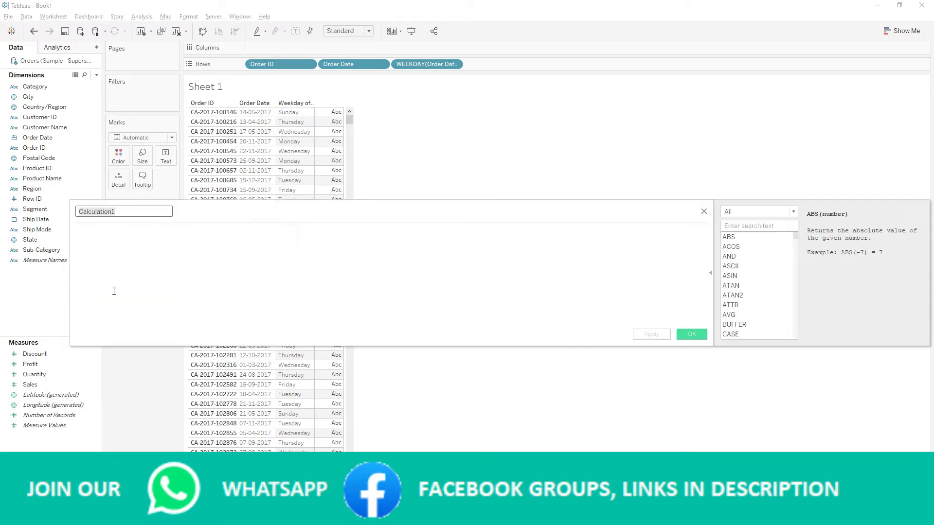
{"action": "type", "text": "Sh"}
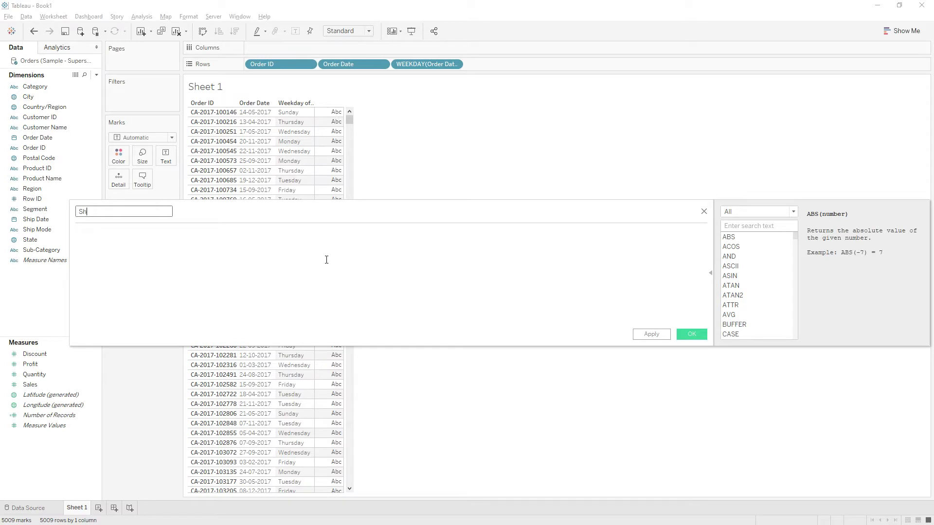
{"action": "type", "text": "ift Order Date"}
{"action": "key", "text": "Tab"}
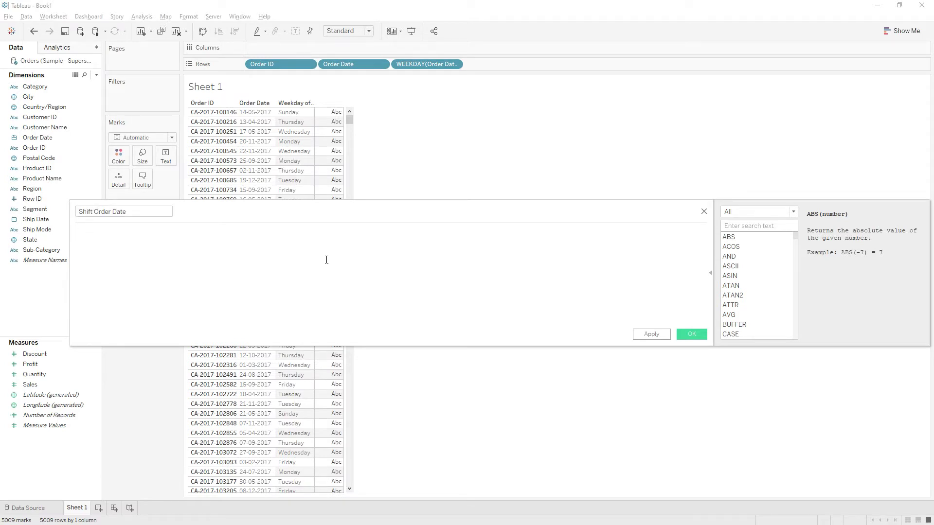
Begin the formula with the Sunday condition: if datepart('weekday',[Order Date])=1
{"action": "type", "text": "if d"}
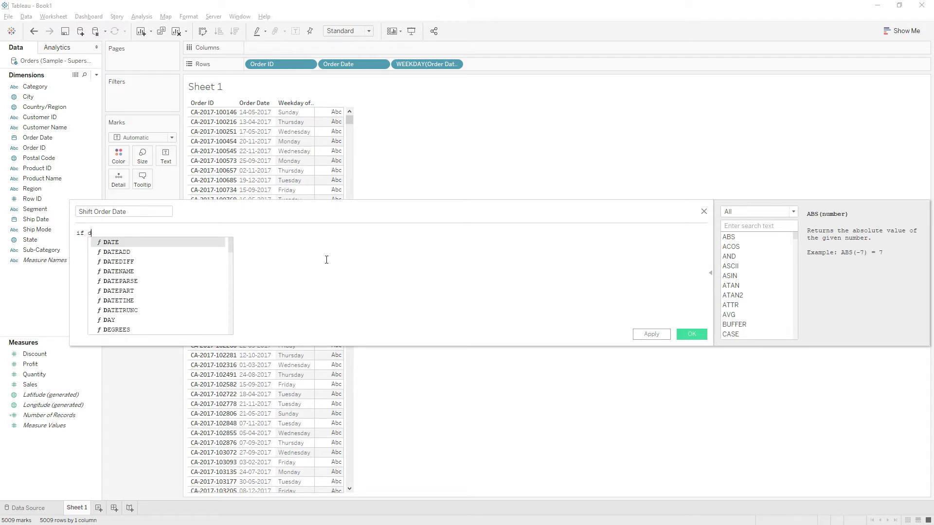
{"action": "type", "text": "atepart"}
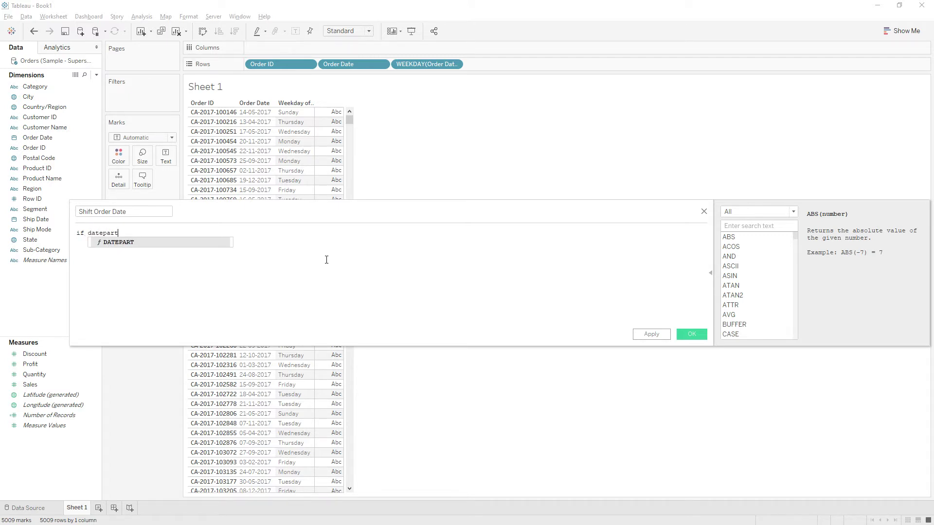
{"action": "type", "text": "(''"}
{"action": "type", "text": "weekday"}
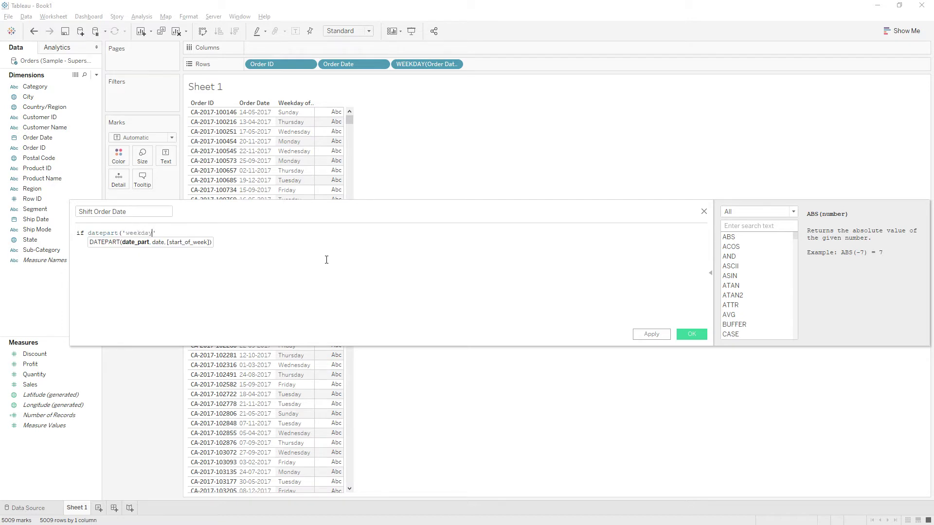
{"action": "key", "text": "Right"}
{"action": "type", "text": ","}
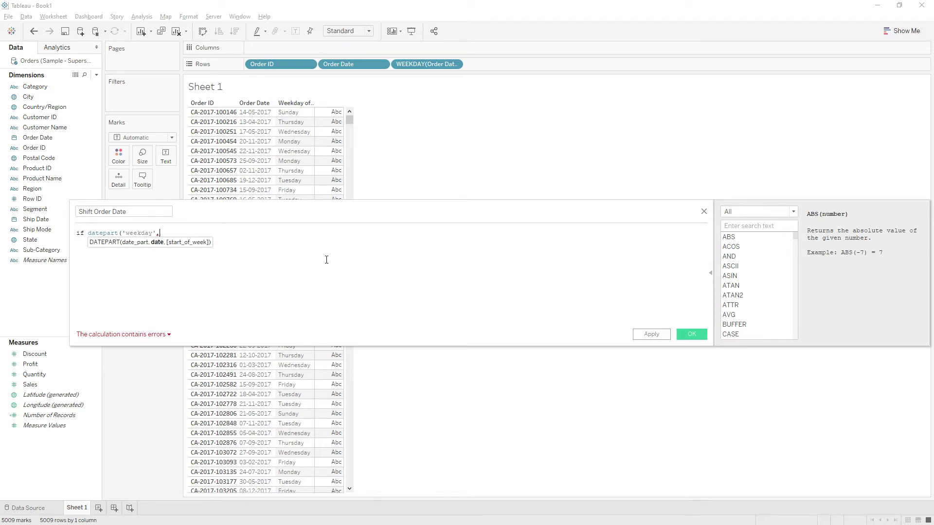
{"action": "type", "text": "[Or"}
{"action": "key", "text": "Return"}
{"action": "type", "text": ")=1"}
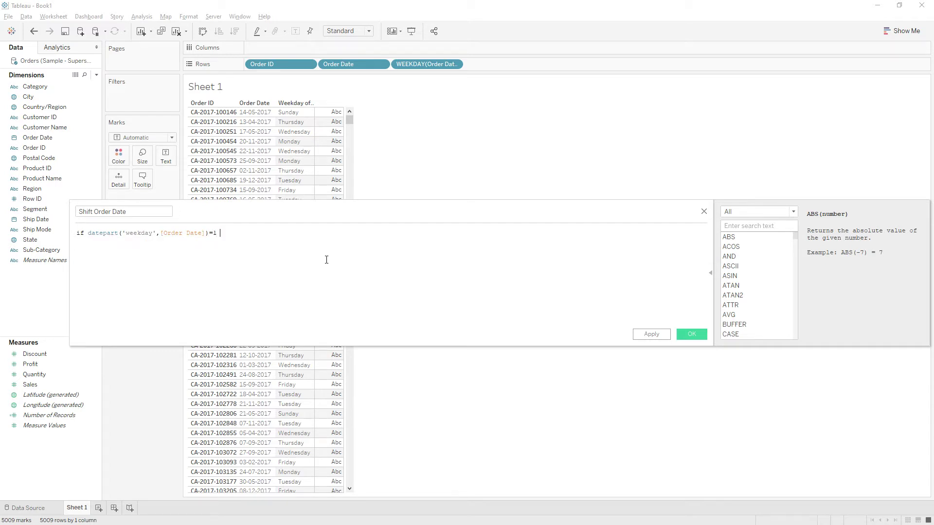
Complete the first branch so it moves the date one day forward: then dateadd('day',1,[Order Date])
{"action": "type", "text": " then dateadd"}
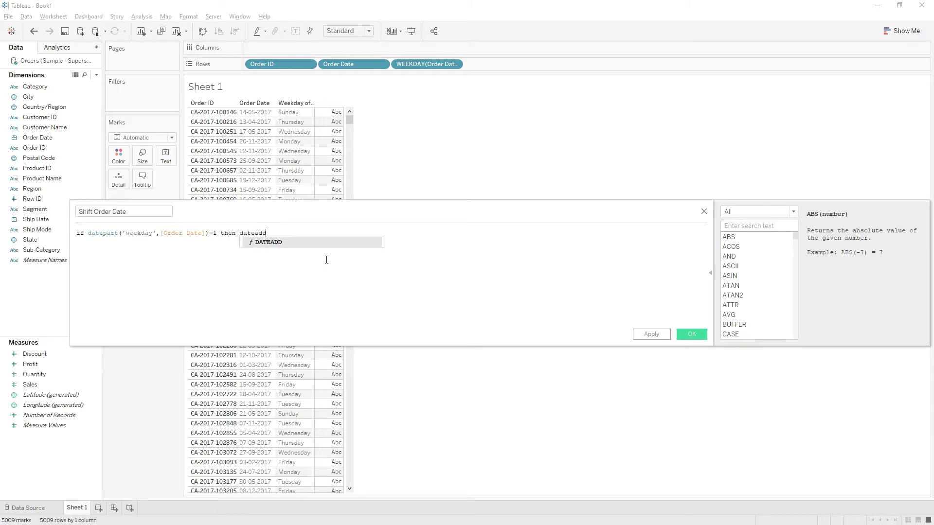
{"action": "type", "text": "("}
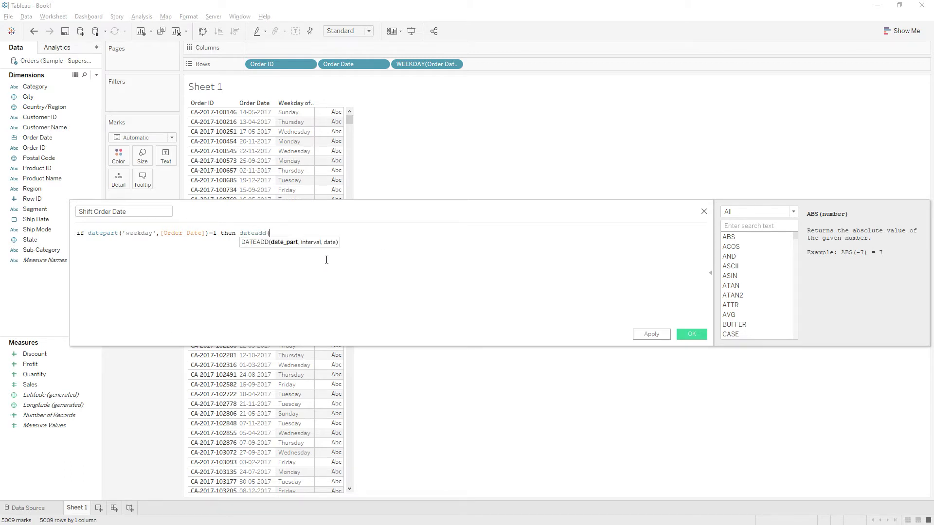
{"action": "type", "text": "'day',1,"}
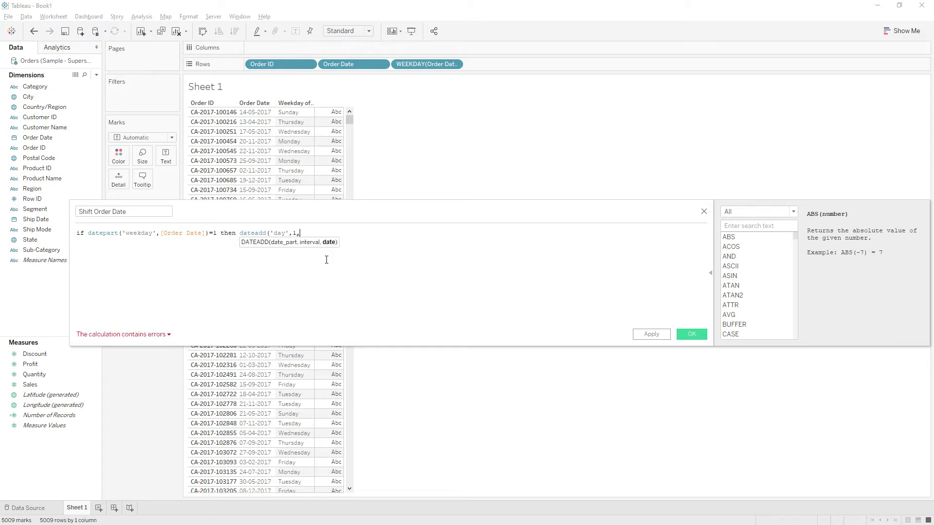
{"action": "type", "text": "ord"}
{"action": "key", "text": "Return"}
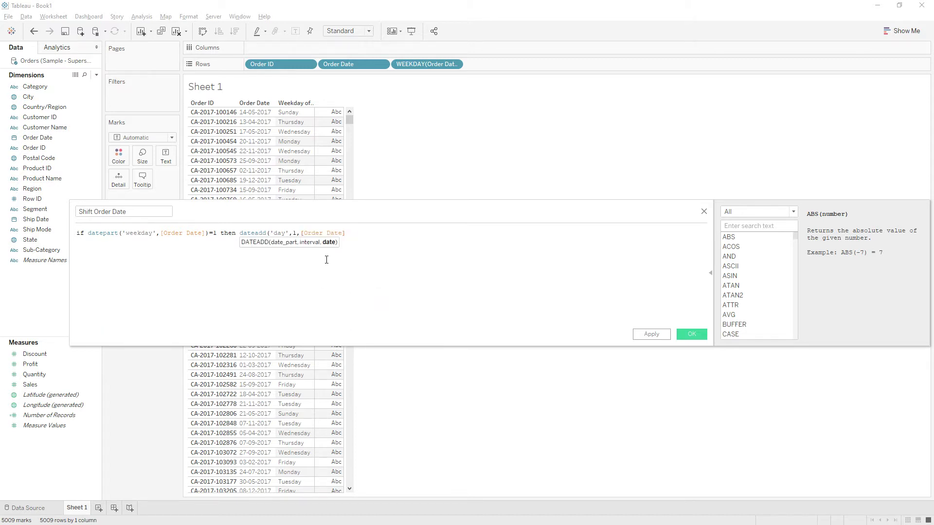
{"action": "type", "text": ")"}
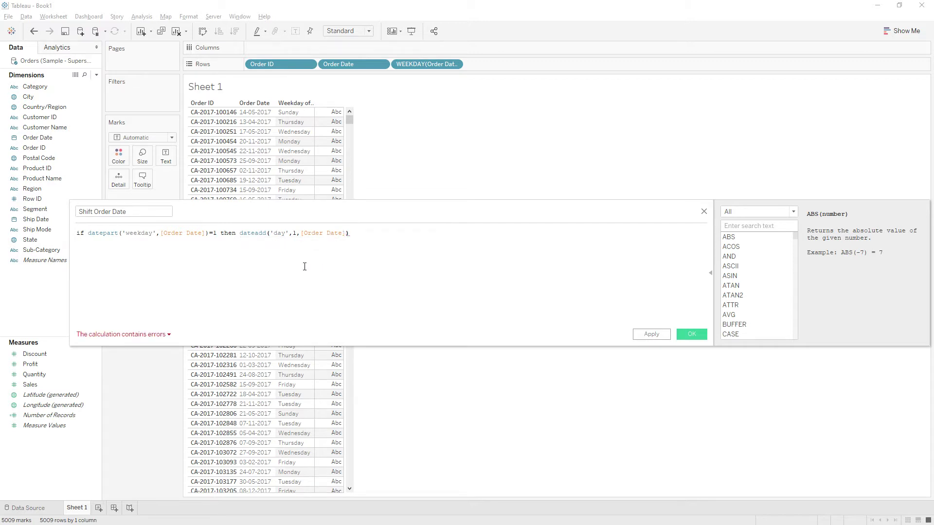
Add a second-line Saturday branch: elseif datepart('weekday',[Order Date])=7 then dateadd('day',2,[Order Date])
{"action": "left_click", "coordinate": [362, 232]}
{"action": "key", "text": "Return"}
{"action": "type", "text": "elseif"}
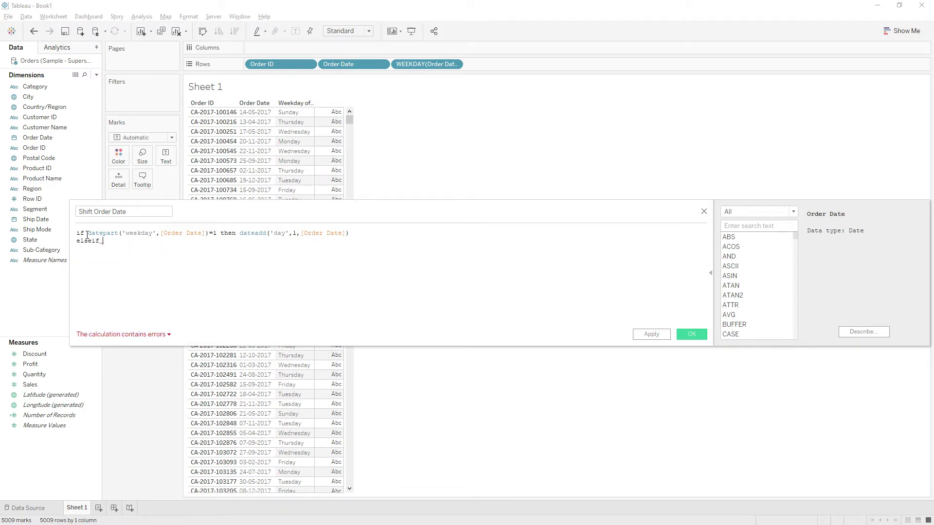
{"action": "left_click_drag", "start_coordinate": [88, 234], "coordinate": [218, 232]}
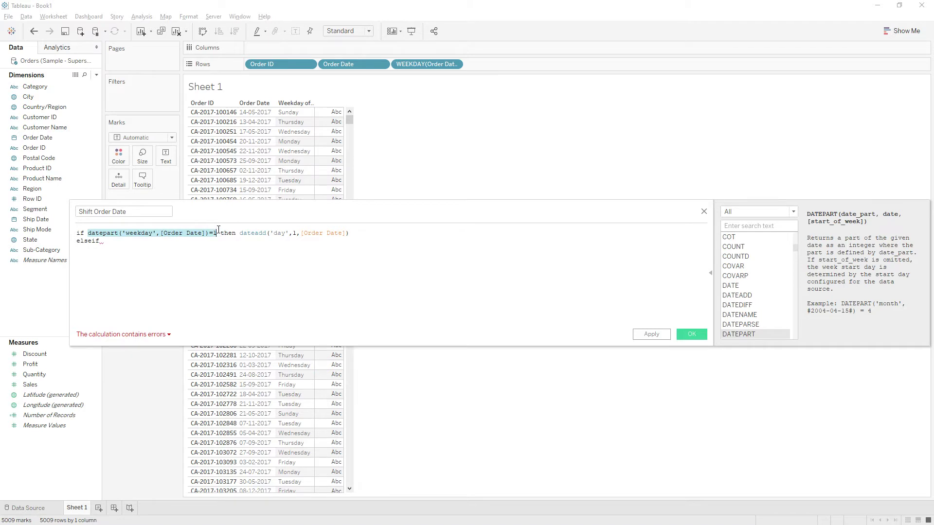
{"action": "key", "text": "ctrl+c"}
{"action": "left_click", "coordinate": [202, 253]}
{"action": "key", "text": "ctrl+v"}
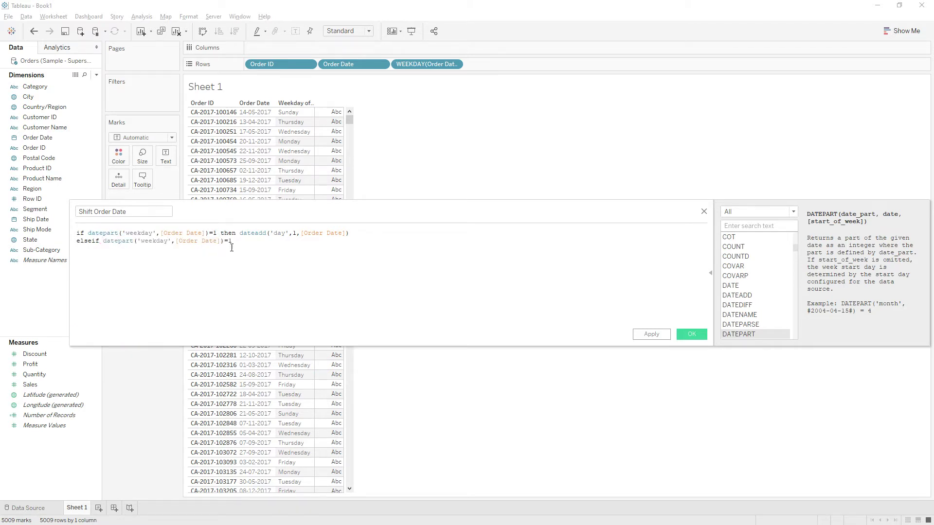
{"action": "key", "text": "BackSpace"}
{"action": "type", "text": "7 then dateadd("}
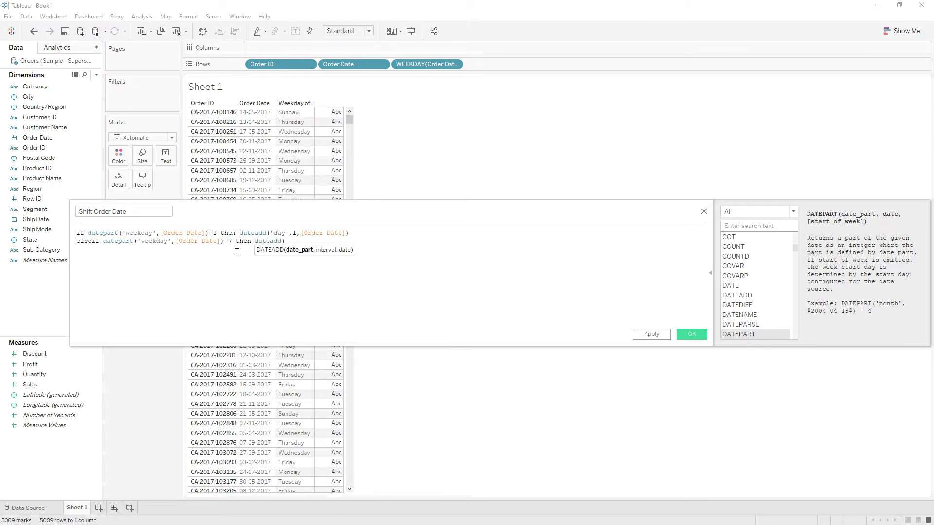
{"action": "type", "text": "'day',2,[Order Date])"}
Close the formula with END on its own line and save the calculated field
{"action": "key", "text": "Return"}
{"action": "type", "text": "END"}
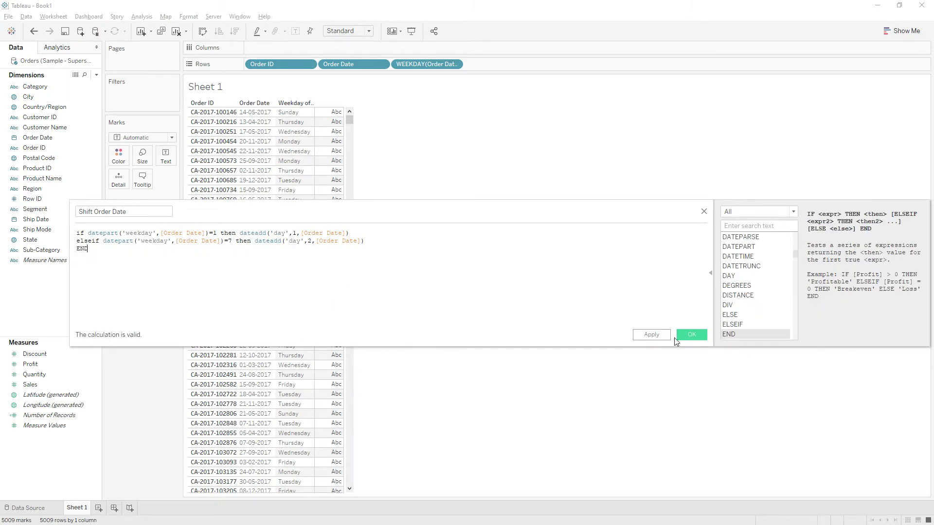
{"action": "left_click", "coordinate": [690, 335]}
Add Shift Order Date to the end of Rows as a discrete exact date
{"action": "left_click_drag", "start_coordinate": [27, 215], "coordinate": [486, 63]}
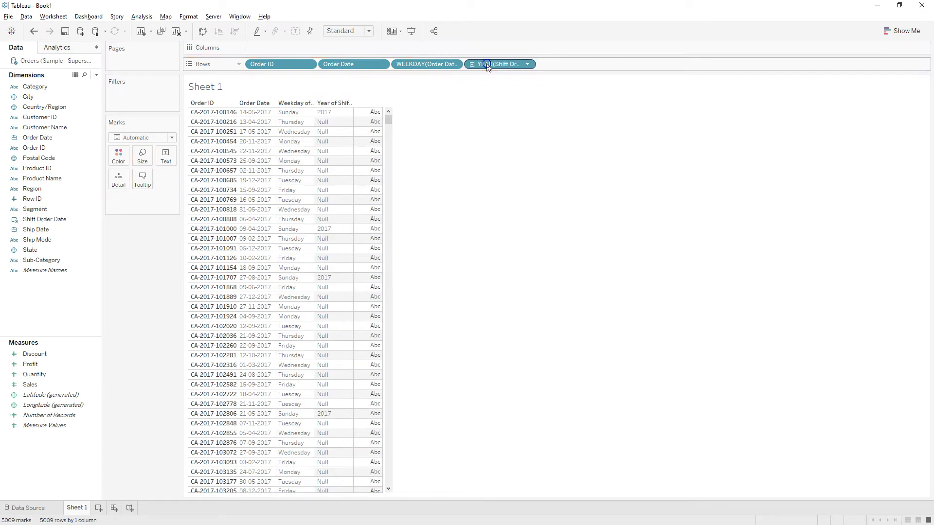
{"action": "right_click", "coordinate": [486, 64]}
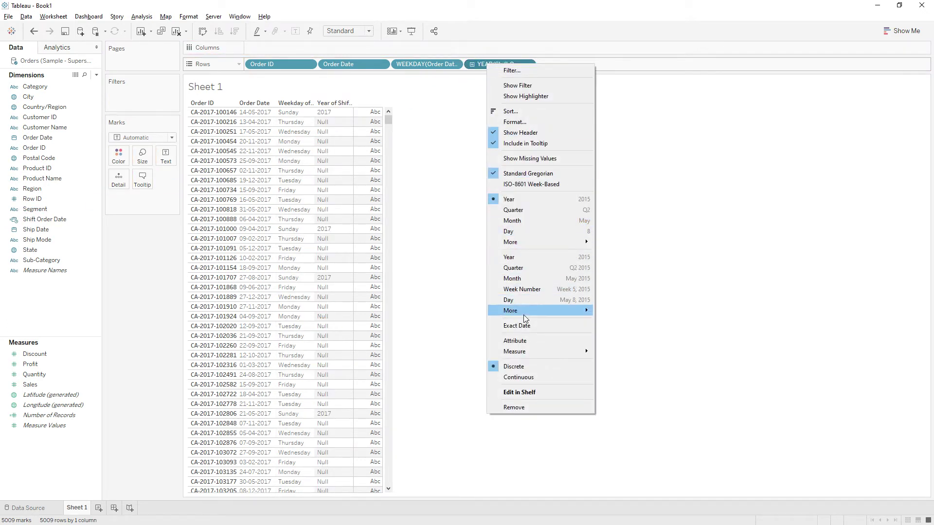
{"action": "left_click", "coordinate": [516, 325]}
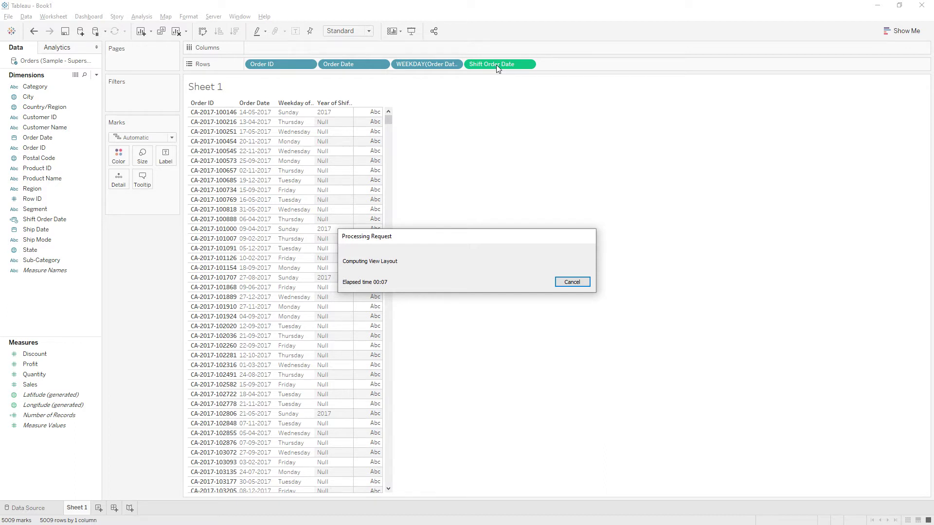
{"action": "right_click", "coordinate": [497, 65]}
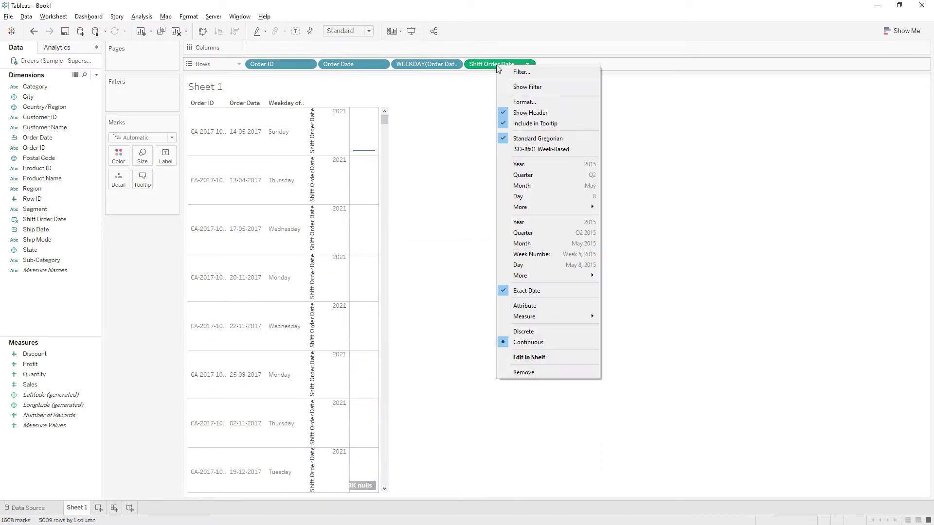
{"action": "left_click", "coordinate": [530, 333]}
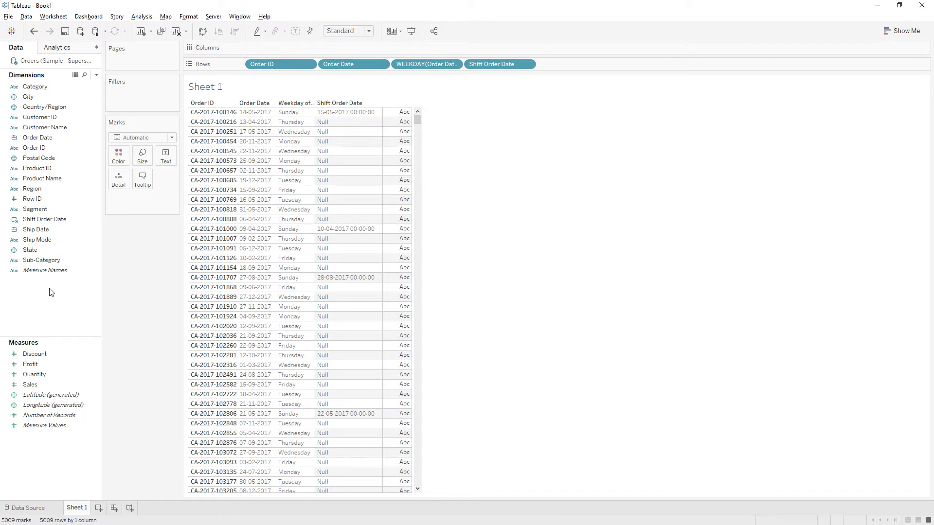
Edit the Shift Order Date calculation to add the line "else [Order Date]" before END, and save it
{"action": "right_click", "coordinate": [43, 220]}
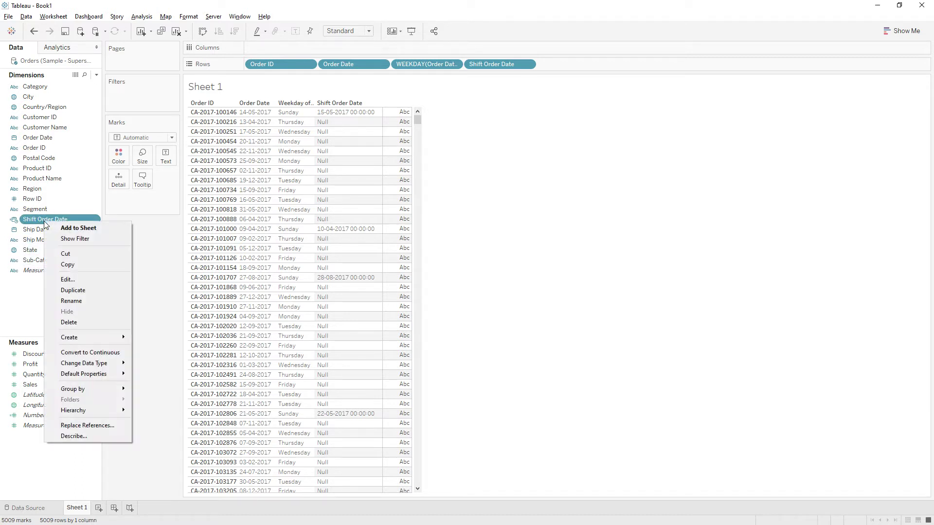
{"action": "left_click", "coordinate": [66, 281]}
{"action": "left_click", "coordinate": [384, 242]}
{"action": "key", "text": "Return"}
{"action": "type", "text": "else [Order Date]"}
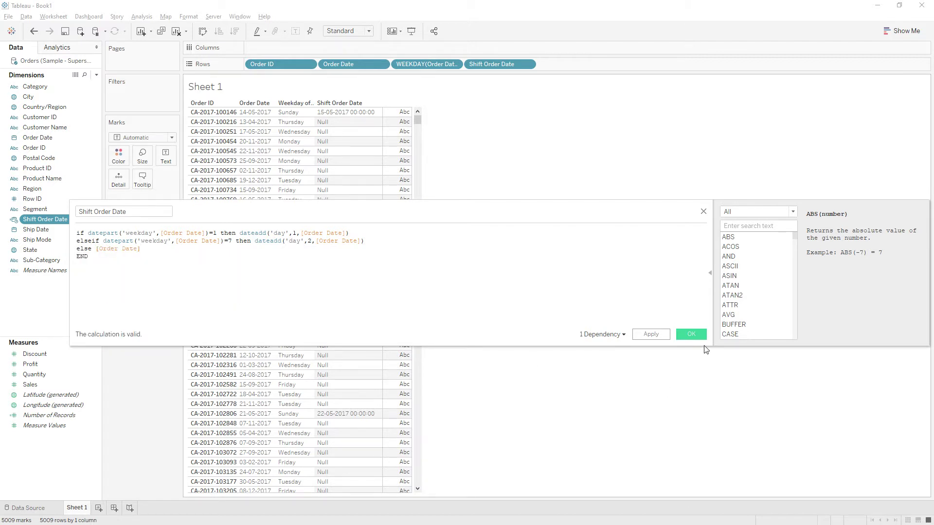
{"action": "left_click", "coordinate": [691, 334]}
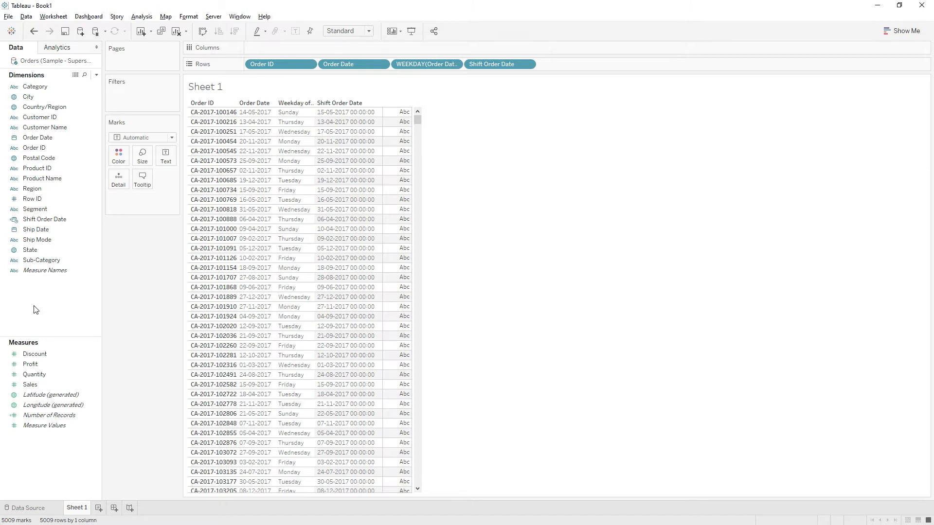
Add Ship Date to the end of Rows as a discrete exact date
{"action": "left_click_drag", "start_coordinate": [39, 230], "coordinate": [574, 64]}
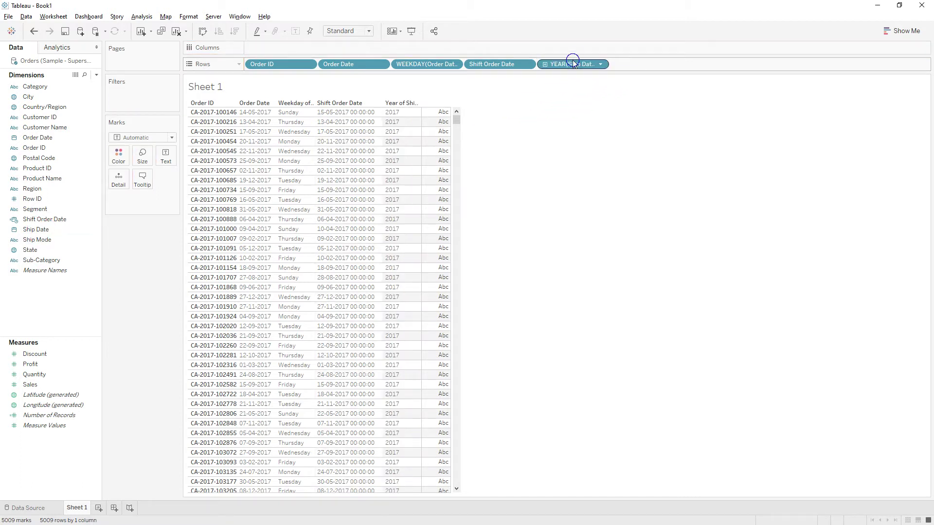
{"action": "right_click", "coordinate": [573, 63]}
{"action": "left_click", "coordinate": [615, 319]}
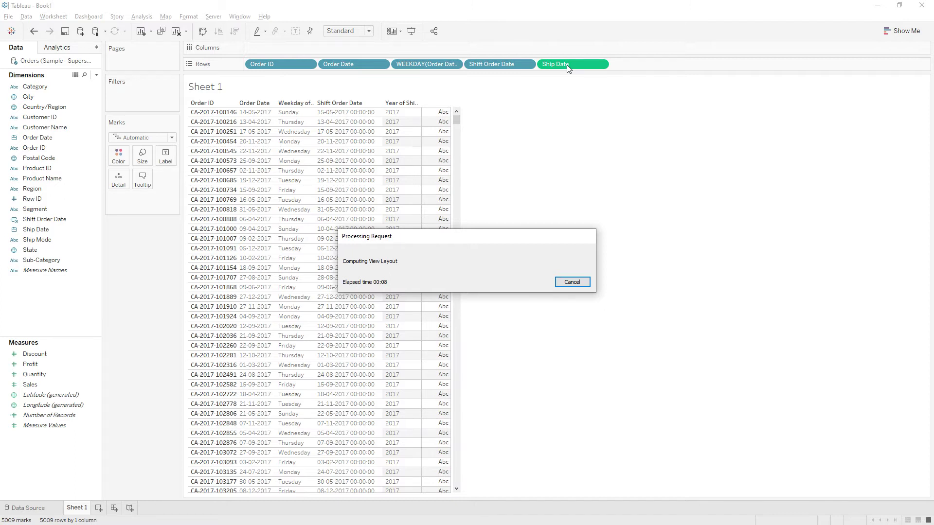
{"action": "right_click", "coordinate": [568, 65]}
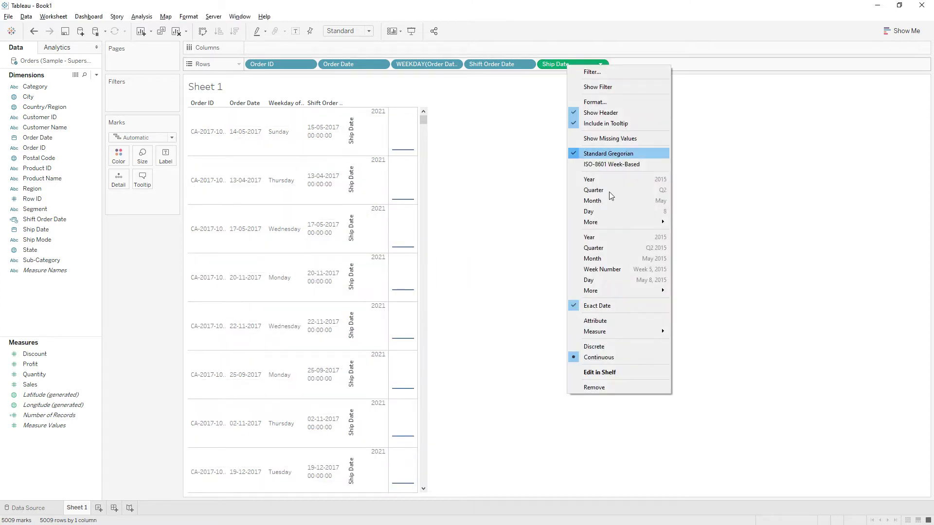
{"action": "left_click", "coordinate": [602, 347]}
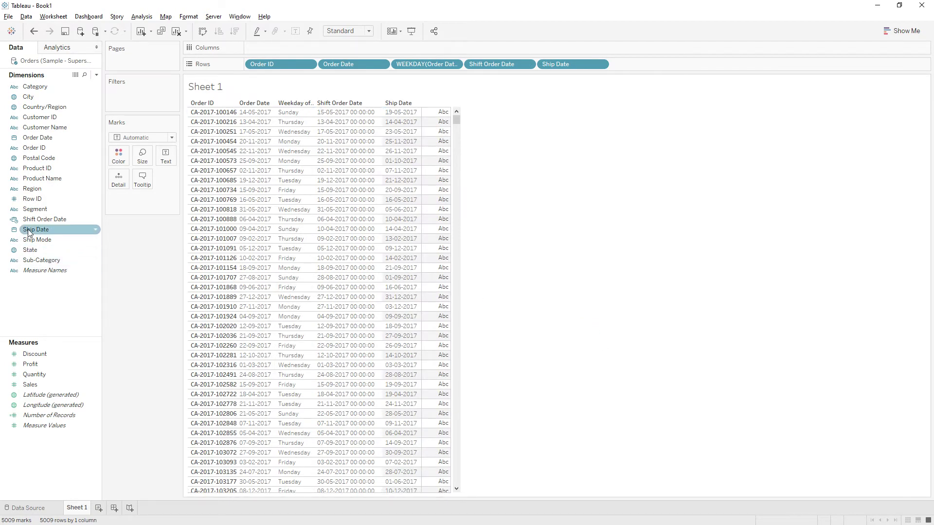
Add a second Ship Date to the end of Rows, shown as its weekday
{"action": "left_click_drag", "start_coordinate": [39, 232], "coordinate": [622, 70]}
{"action": "right_click", "coordinate": [649, 59]}
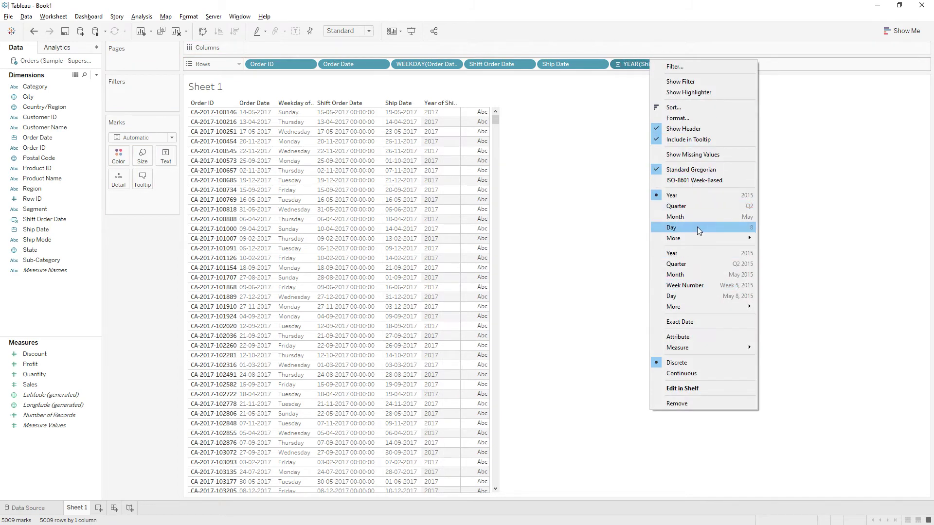
{"action": "mouse_move", "coordinate": [702, 239]}
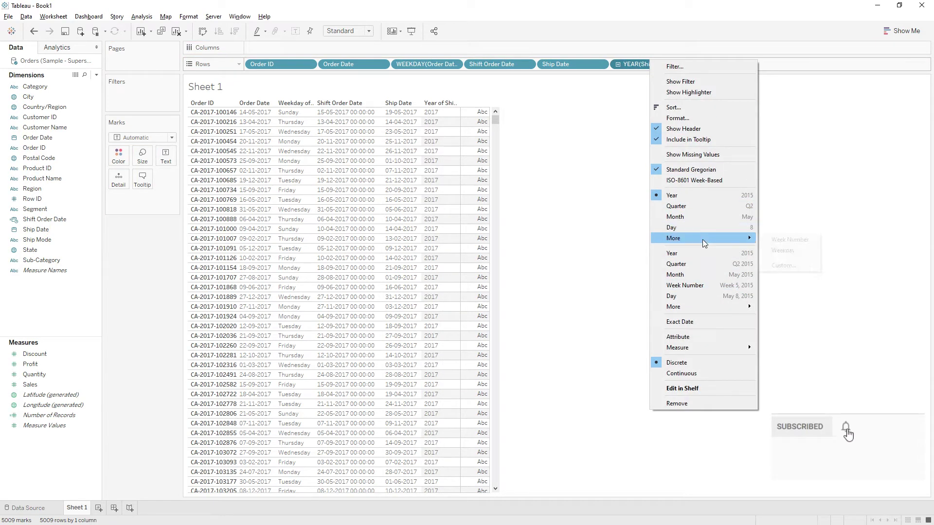
{"action": "left_click", "coordinate": [783, 250]}
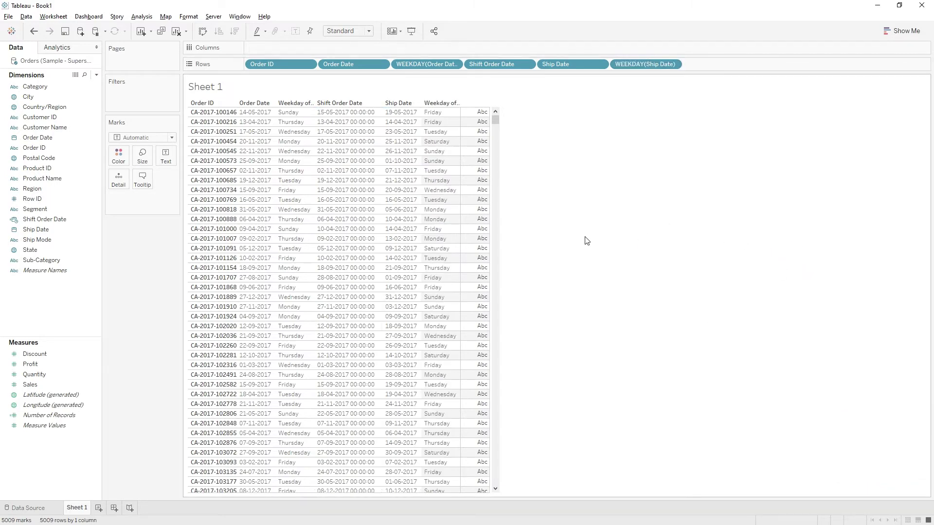
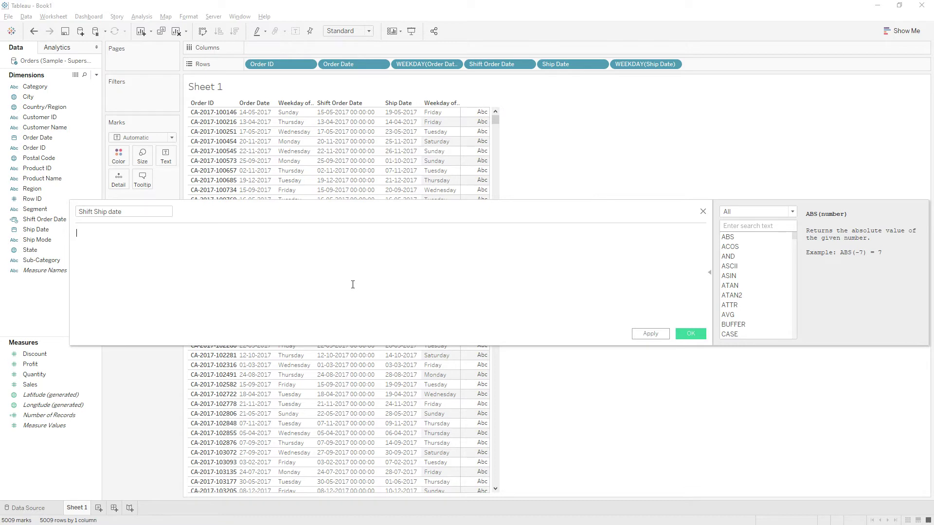
Begin the Shift Ship date formula with the weekday test: if datepart('weekday',[Ship Date])
{"action": "type", "text": "at"}
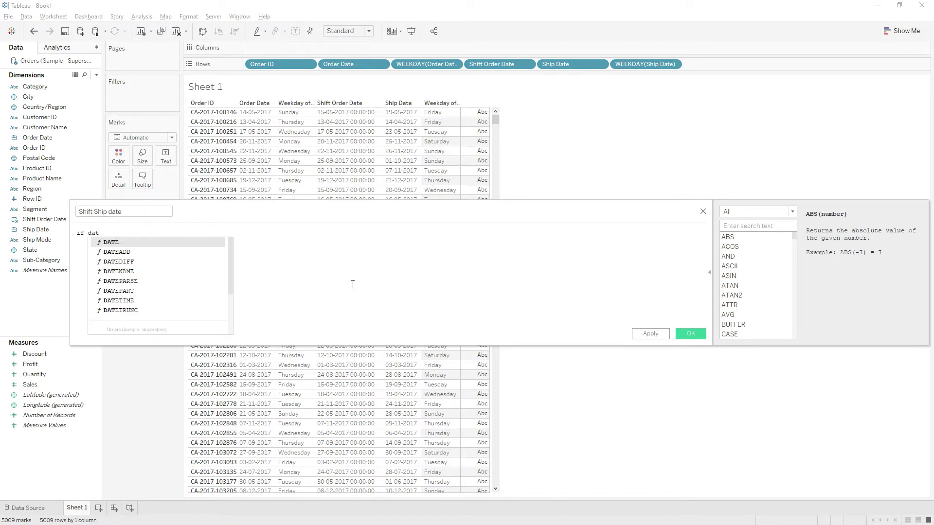
{"action": "type", "text": "epart("}
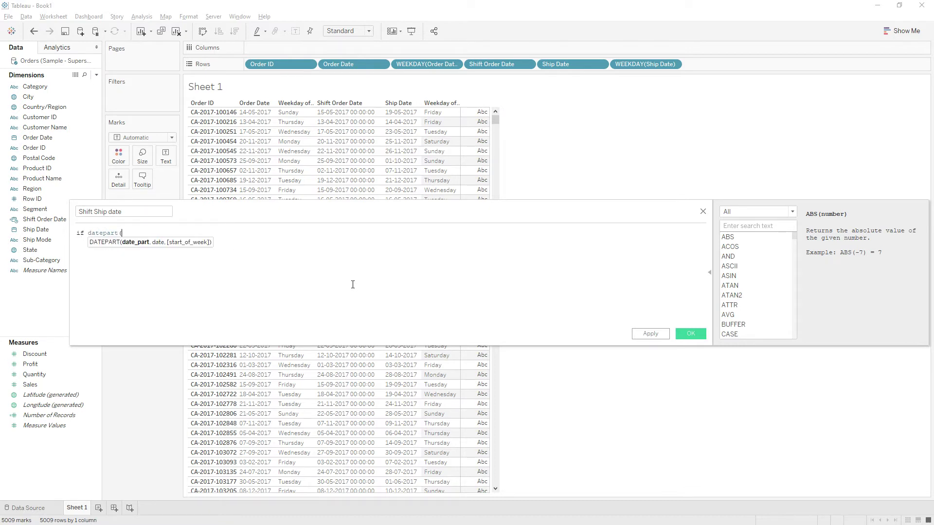
{"action": "type", "text": "'weekday"}
{"action": "type", "text": ","}
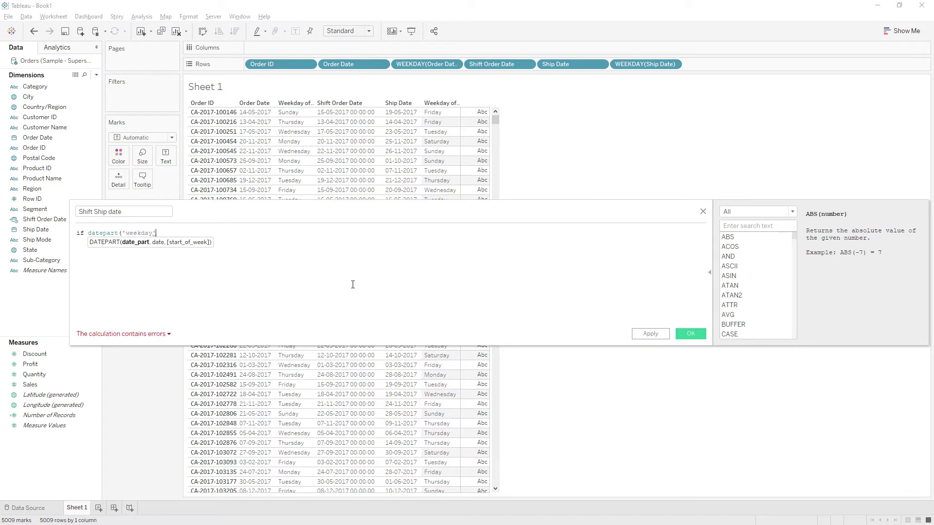
{"action": "type", "text": "sh"}
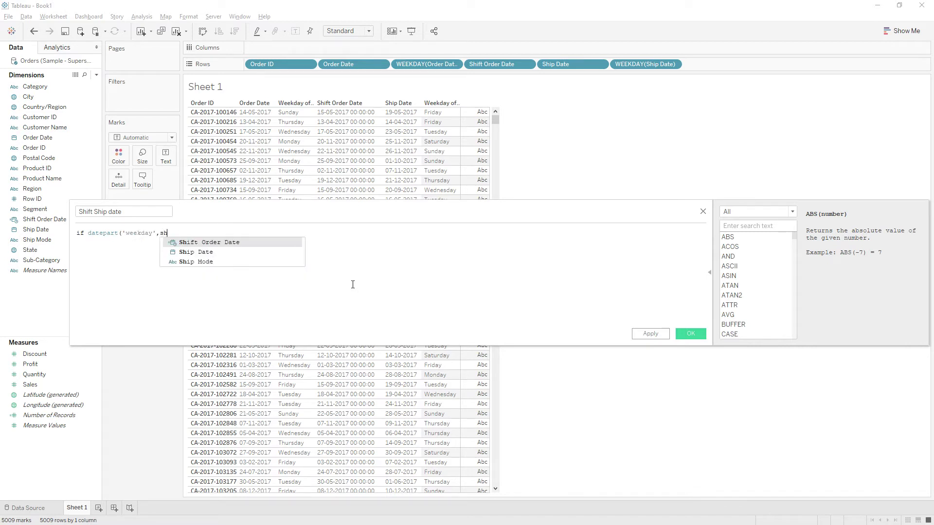
{"action": "type", "text": "ip"}
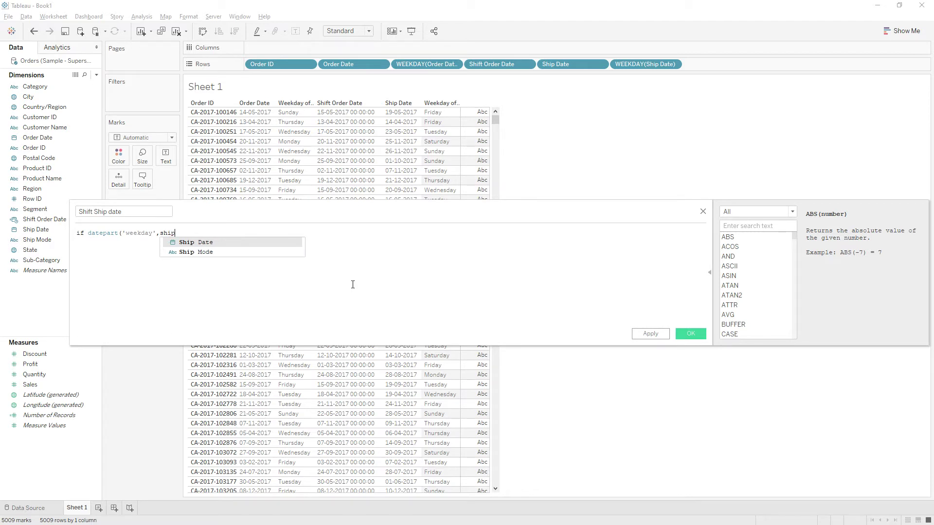
{"action": "key", "text": "Return"}
{"action": "type", "text": ")"}
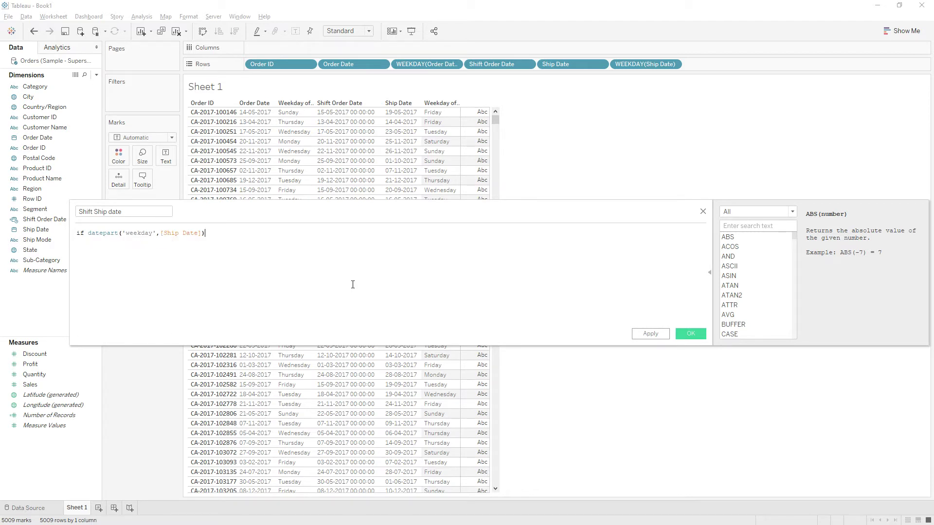
Complete the Sunday branch of the first line with =1 then dateadd('day',-2,[Ship Date])
{"action": "type", "text": "=1 then dateadd("}
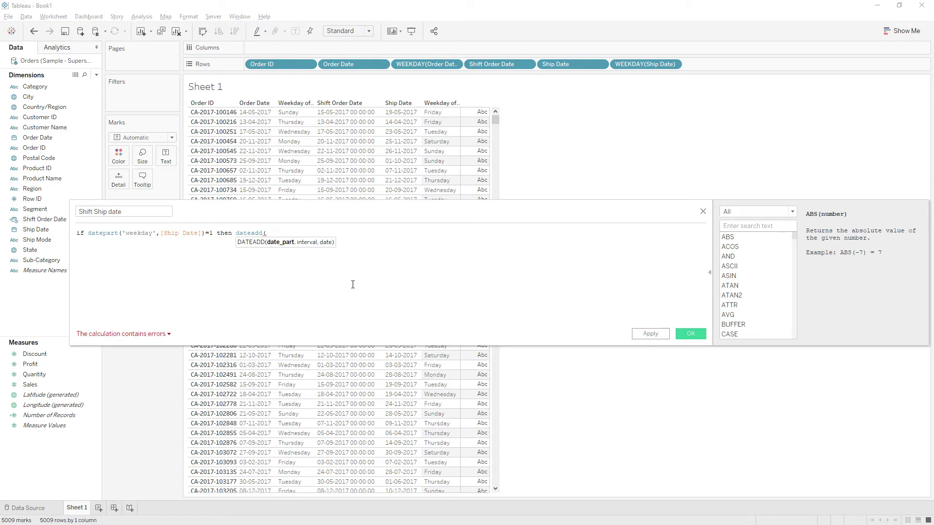
{"action": "type", "text": "'"}
{"action": "type", "text": "'"}
{"action": "key", "text": "Left"}
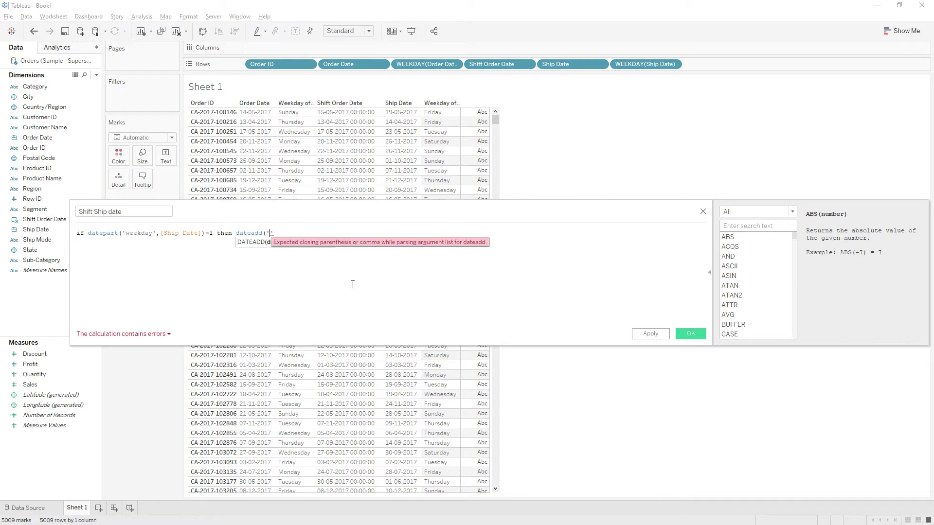
{"action": "type", "text": "day'"}
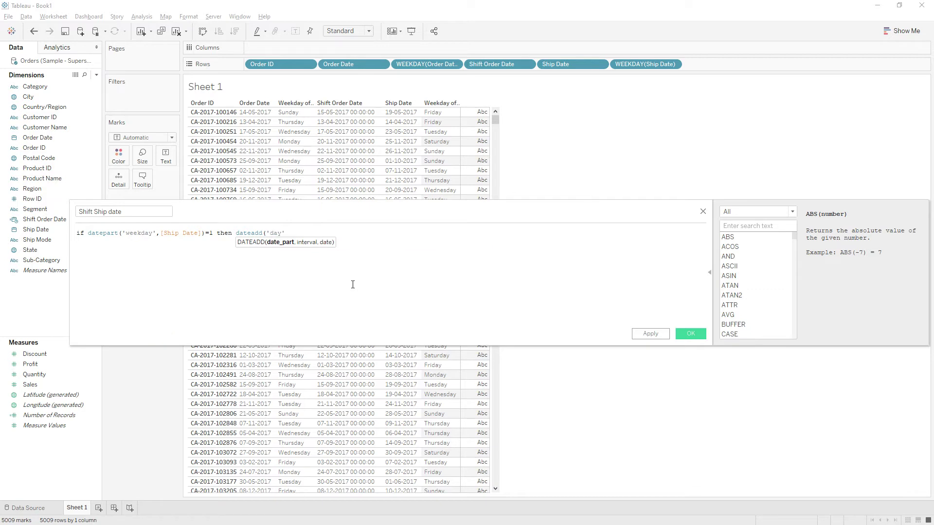
{"action": "type", "text": ",-2,shi"}
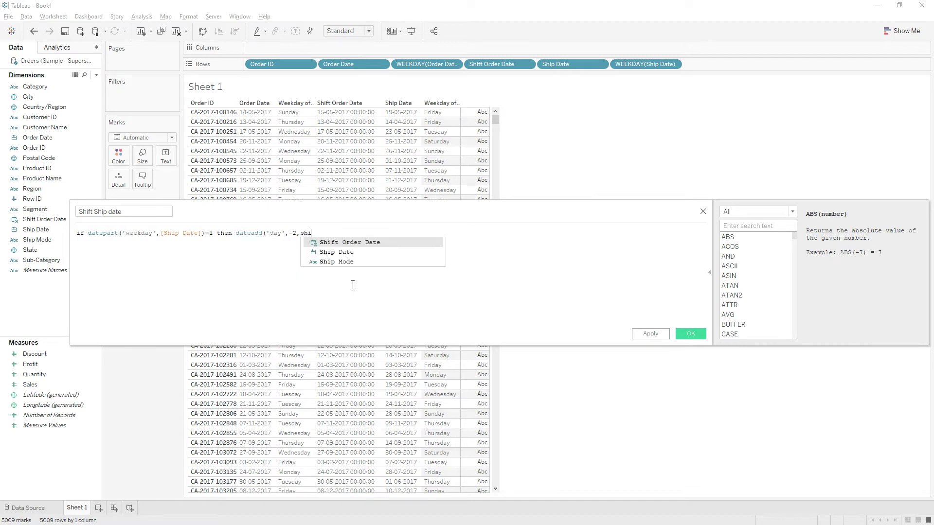
{"action": "key", "text": "Down"}
{"action": "key", "text": "Return"}
{"action": "type", "text": ")"}
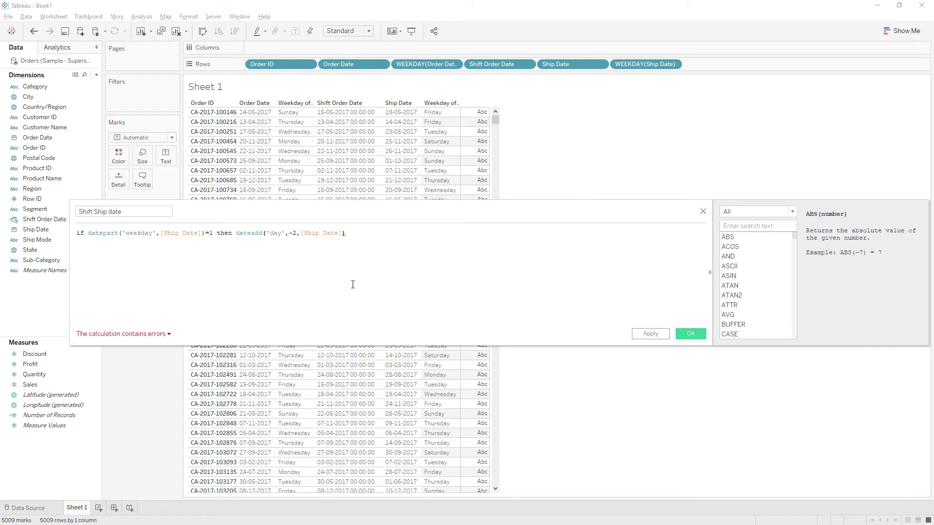
Start a second-line Saturday branch, reusing the copied first condition: ELSEIF datepart('weekday',[Ship Date])=7 then dateadd
{"action": "key", "text": "Return"}
{"action": "type", "text": "els"}
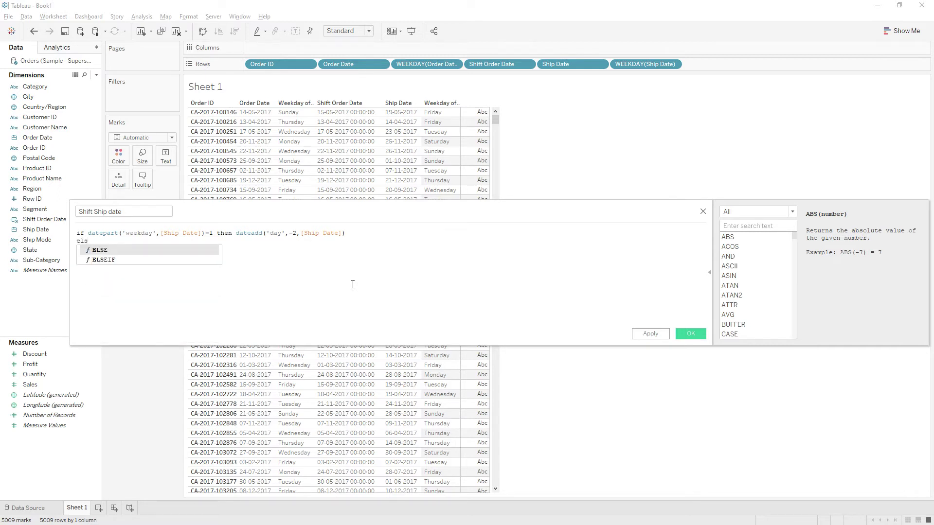
{"action": "key", "text": "Down"}
{"action": "key", "text": "Return"}
{"action": "type", "text": "d"}
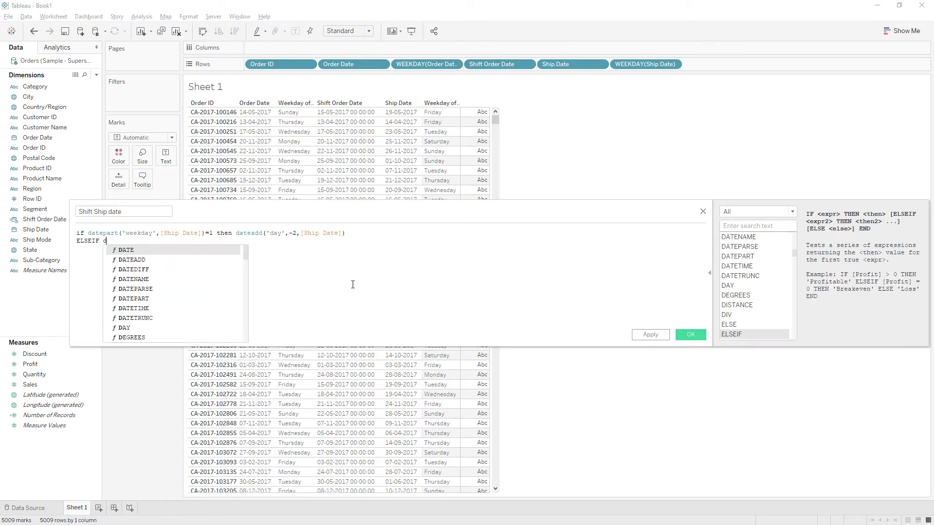
{"action": "type", "text": "atepart("}
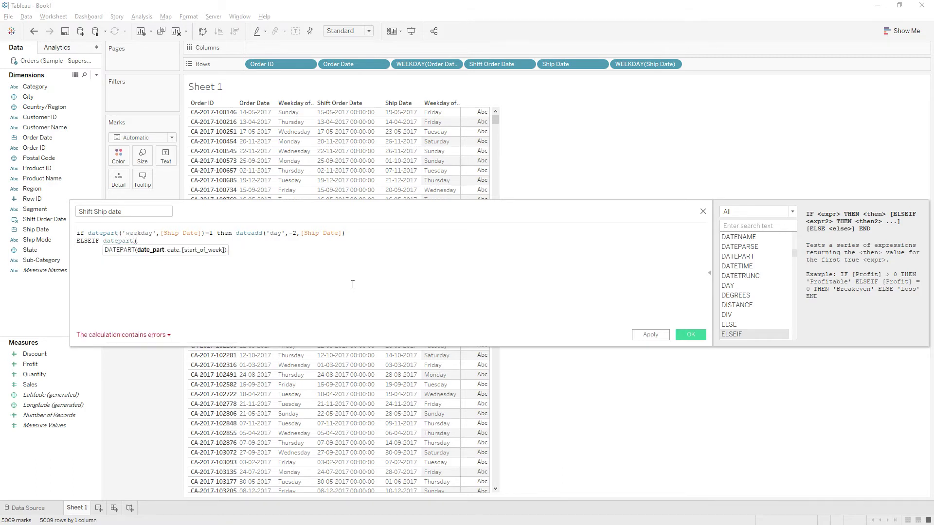
{"action": "left_click", "coordinate": [89, 233]}
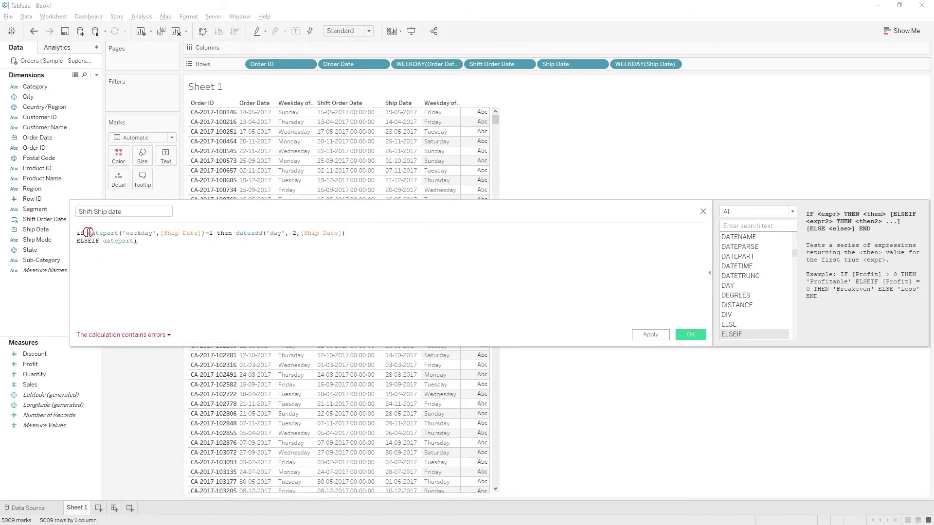
{"action": "left_click_drag", "start_coordinate": [89, 233], "coordinate": [213, 233]}
{"action": "key", "text": "ctrl+c"}
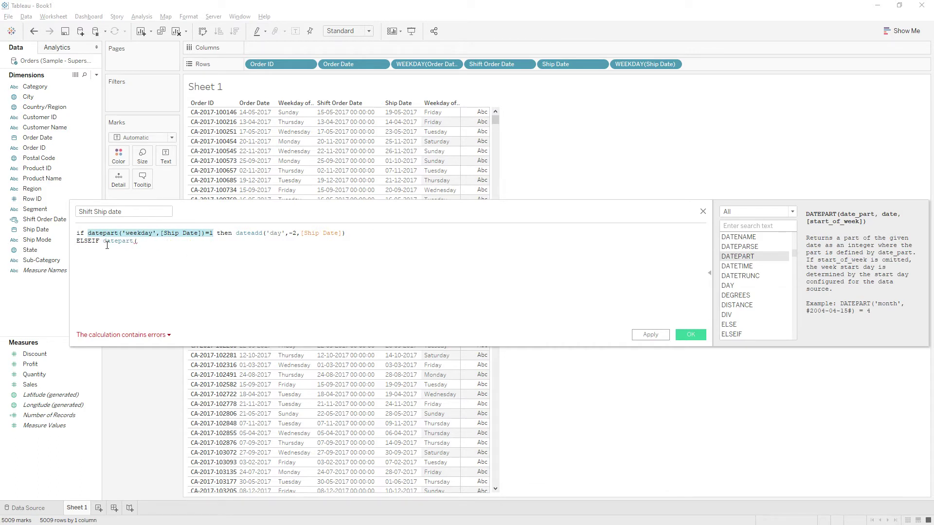
{"action": "double_click", "coordinate": [104, 241]}
{"action": "key", "text": "ctrl+v"}
{"action": "key", "text": "BackSpace"}
{"action": "type", "text": "7 then dateadd"}
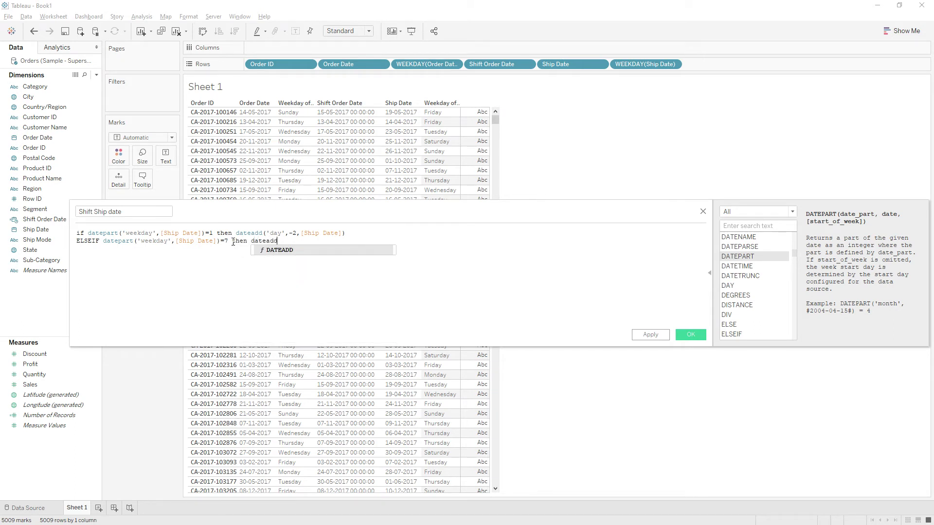
Fill in the Saturday branch's dateadd arguments as 'day',-1,[Ship Date]
{"action": "type", "text": "('day'"}
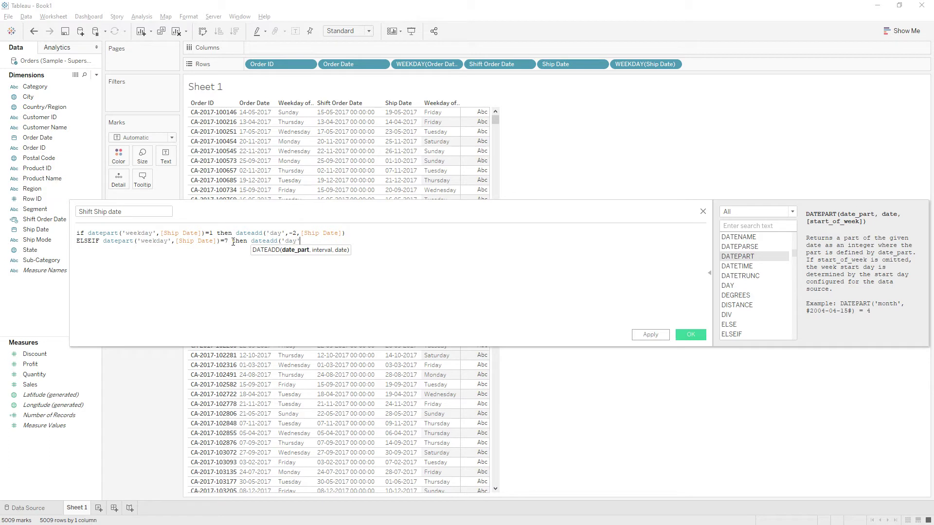
{"action": "type", "text": ",-1,shi"}
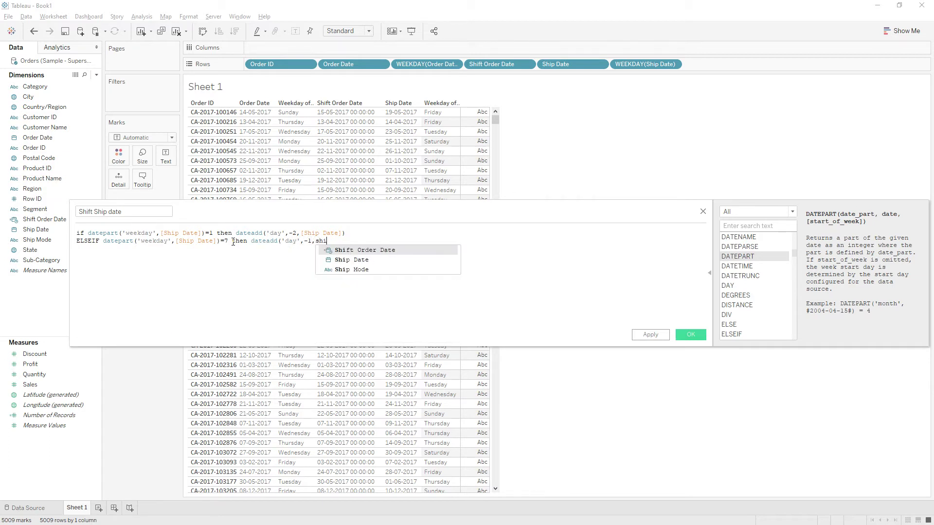
{"action": "type", "text": "p"}
{"action": "key", "text": "Return"}
Close the dateadd bracket, add the lines else [Ship Date] and END, and save the calculated field
{"action": "type", "text": ") else shi"}
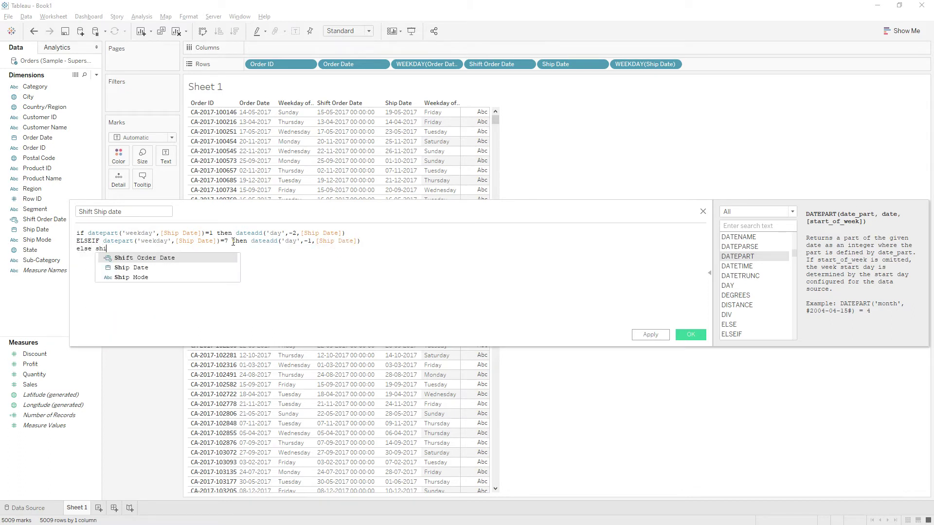
{"action": "key", "text": "Down"}
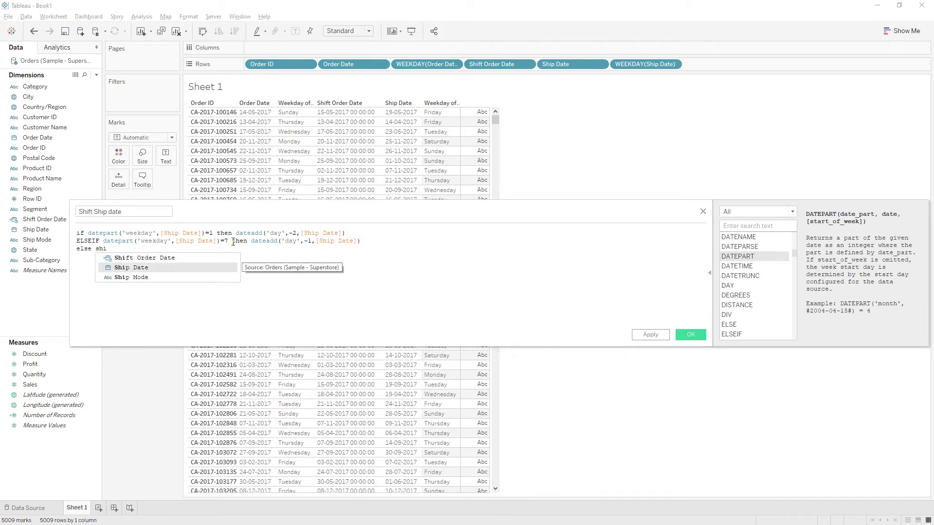
{"action": "key", "text": "Return"}
{"action": "key", "text": "Return"}
{"action": "type", "text": "END"}
{"action": "key", "text": "Return"}
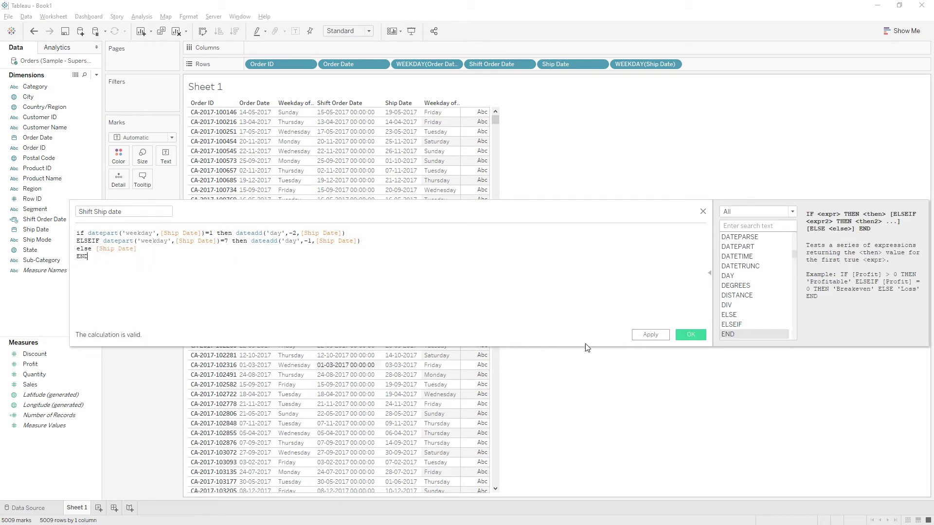
{"action": "left_click", "coordinate": [689, 335]}
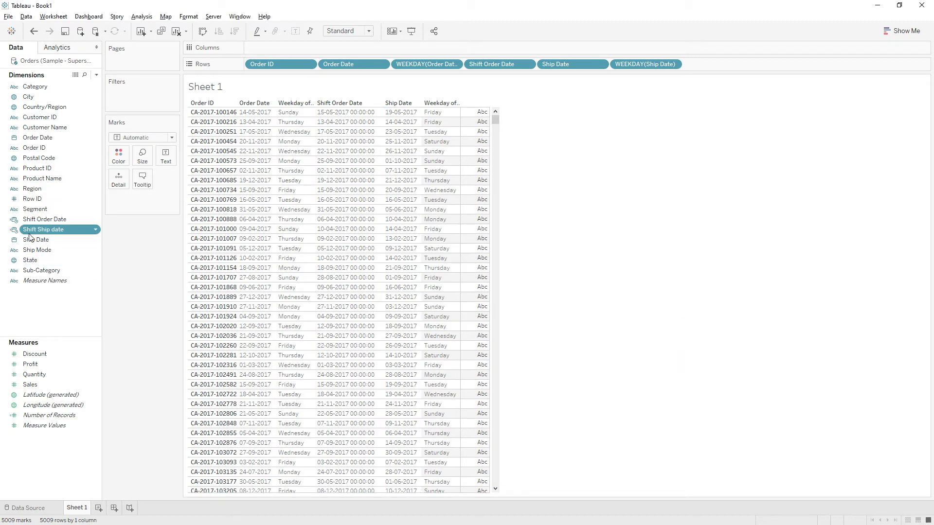
Add Shift Ship date to the end of Rows as a discrete exact date
{"action": "left_click_drag", "start_coordinate": [32, 229], "coordinate": [700, 87]}
{"action": "right_click", "coordinate": [711, 65]}
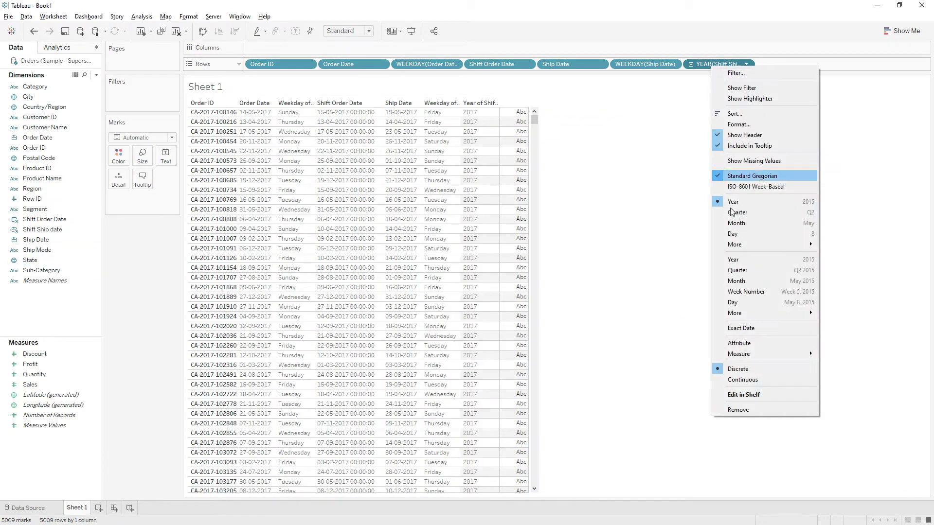
{"action": "left_click", "coordinate": [744, 329]}
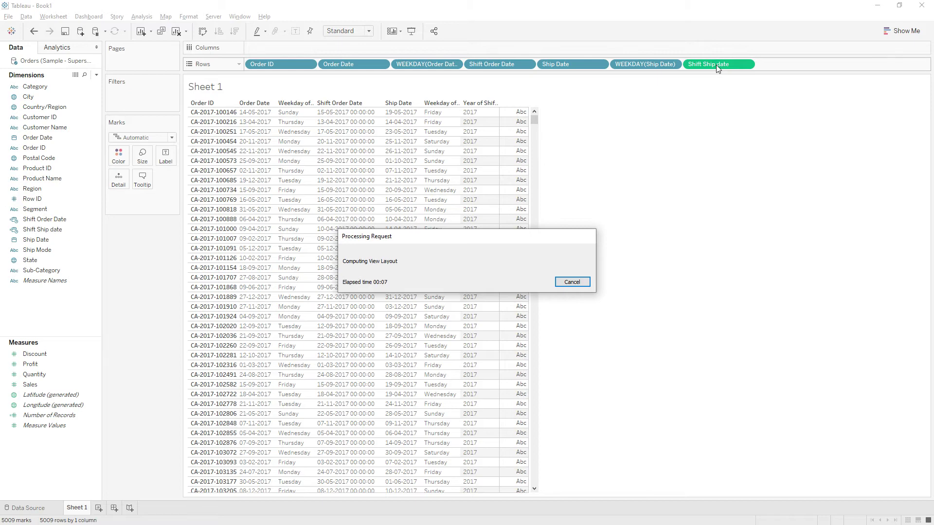
{"action": "right_click", "coordinate": [716, 66]}
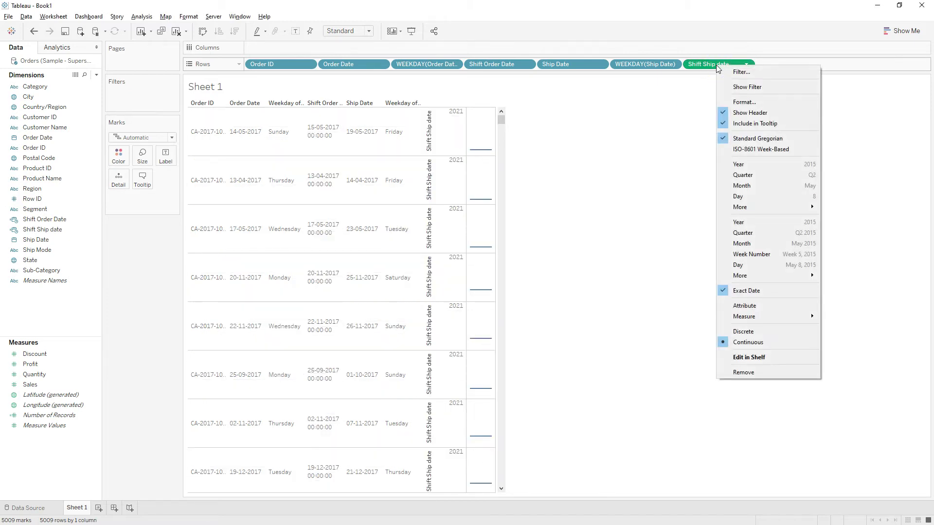
{"action": "left_click", "coordinate": [744, 331]}
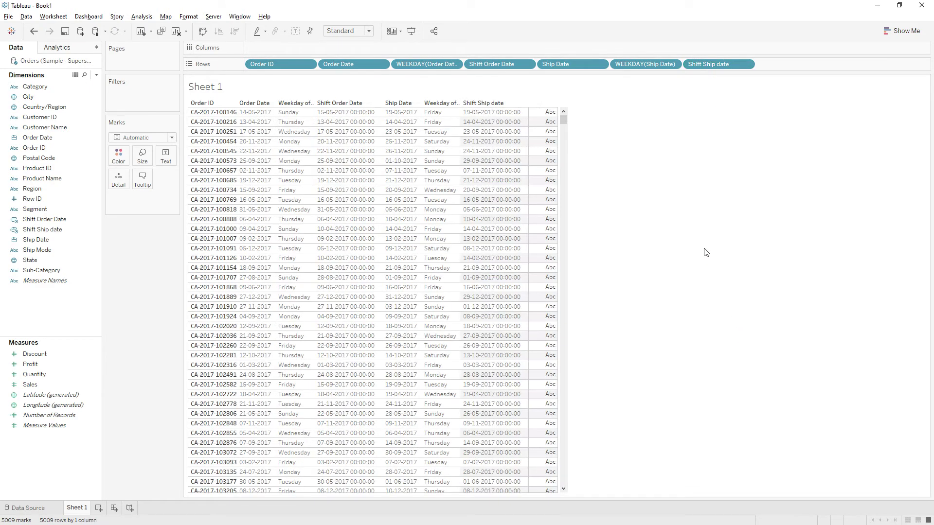
Create a new calculated field named Number of Working Days
{"action": "mouse_move", "coordinate": [506, 174]}
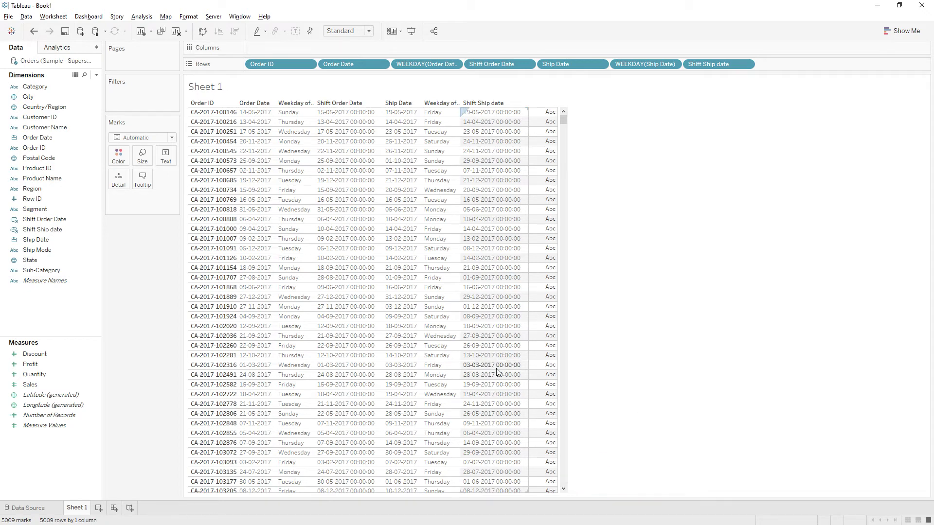
{"action": "right_click", "coordinate": [47, 305]}
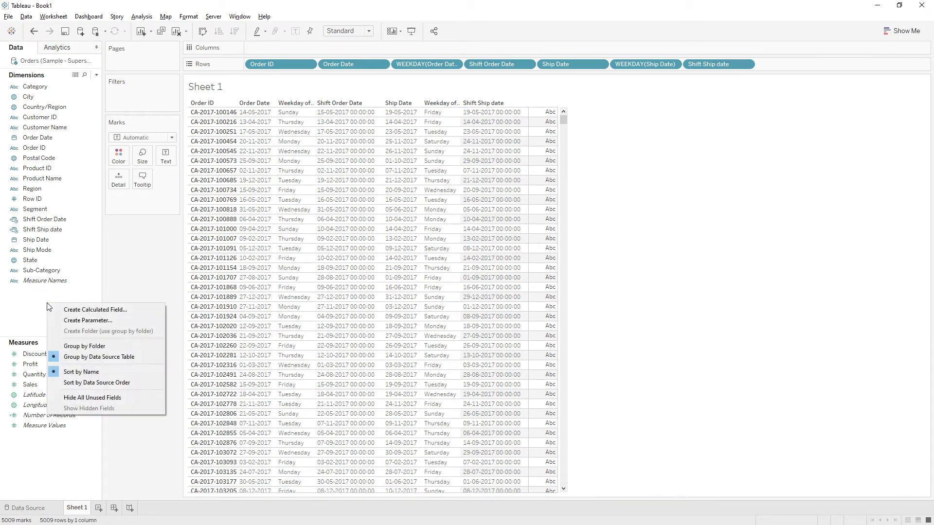
{"action": "left_click", "coordinate": [78, 310]}
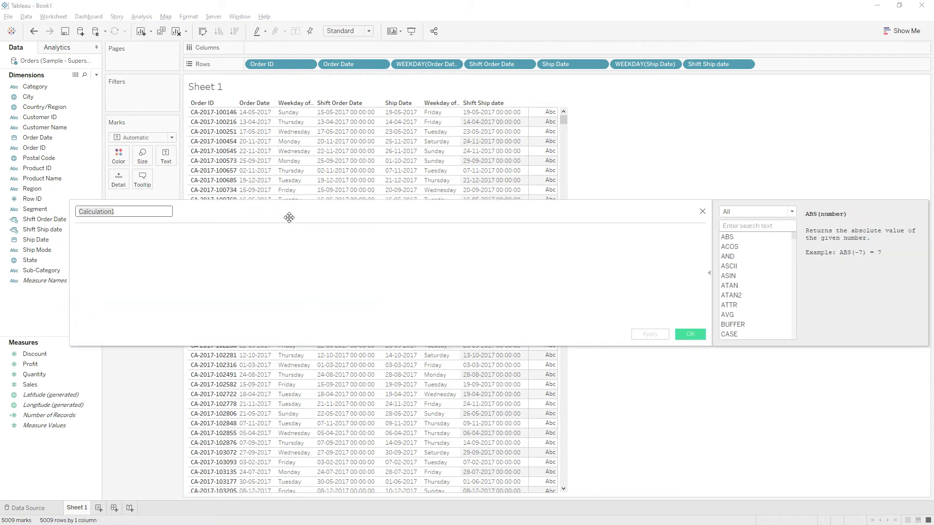
{"action": "type", "text": "Nu"}
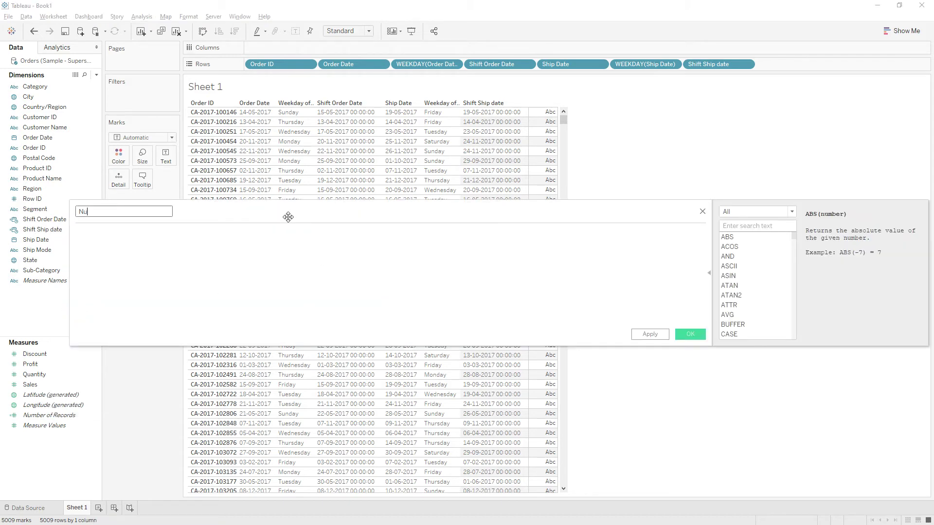
{"action": "type", "text": "mber of Working Days"}
{"action": "key", "text": "Tab"}
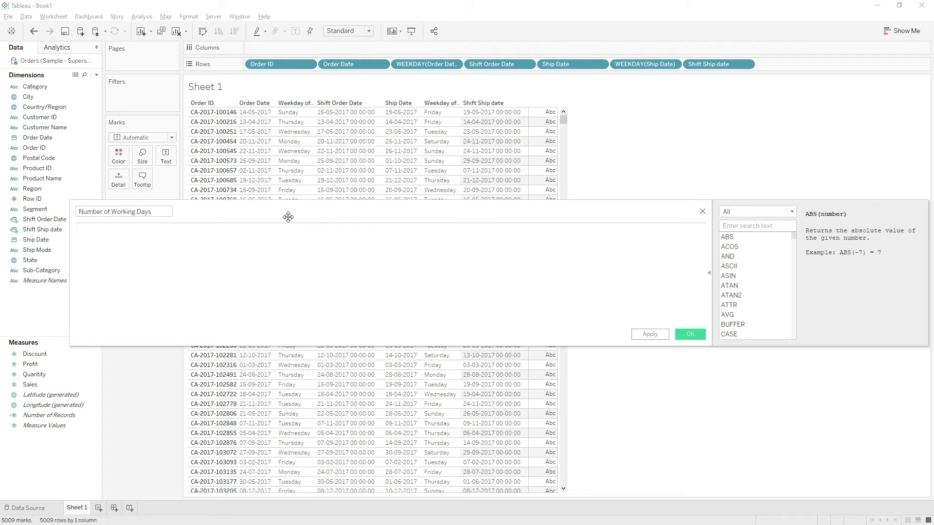
Start the formula with the DATEDIFF function, using 'day' as its date part
{"action": "type", "text": "date"}
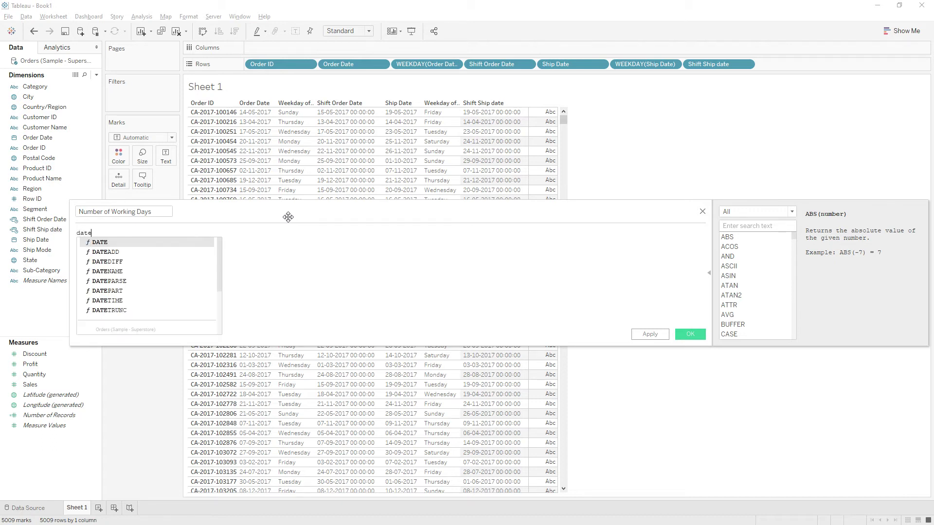
{"action": "key", "text": "Down"}
{"action": "key", "text": "Down"}
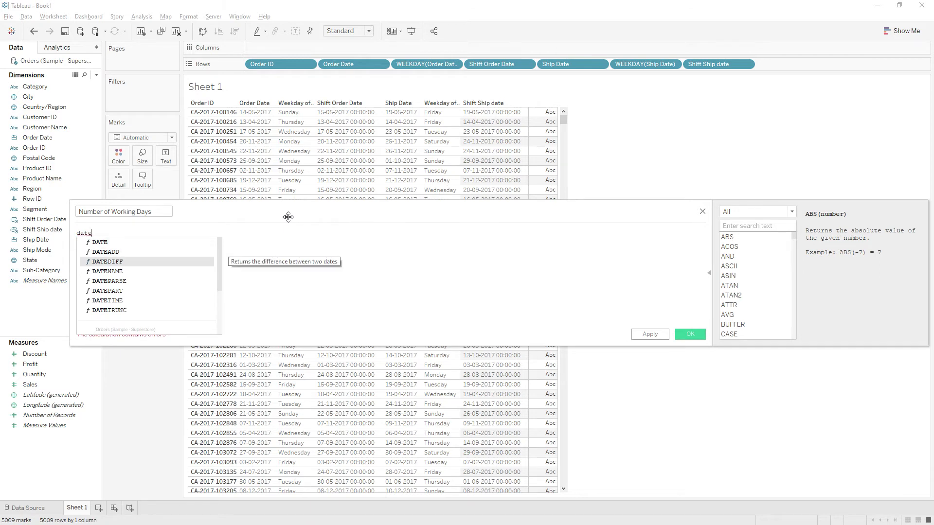
{"action": "key", "text": "Return"}
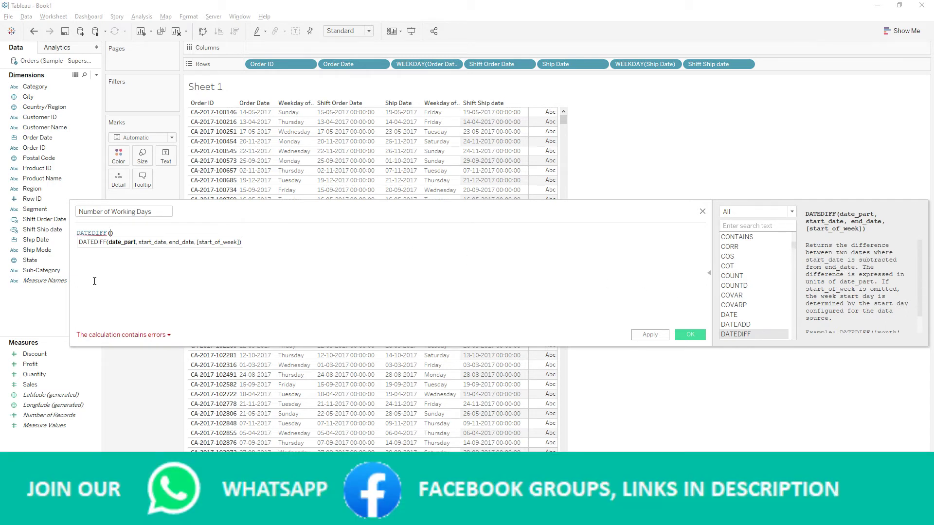
{"action": "type", "text": "''"}
{"action": "type", "text": "d"}
{"action": "type", "text": "ay"}
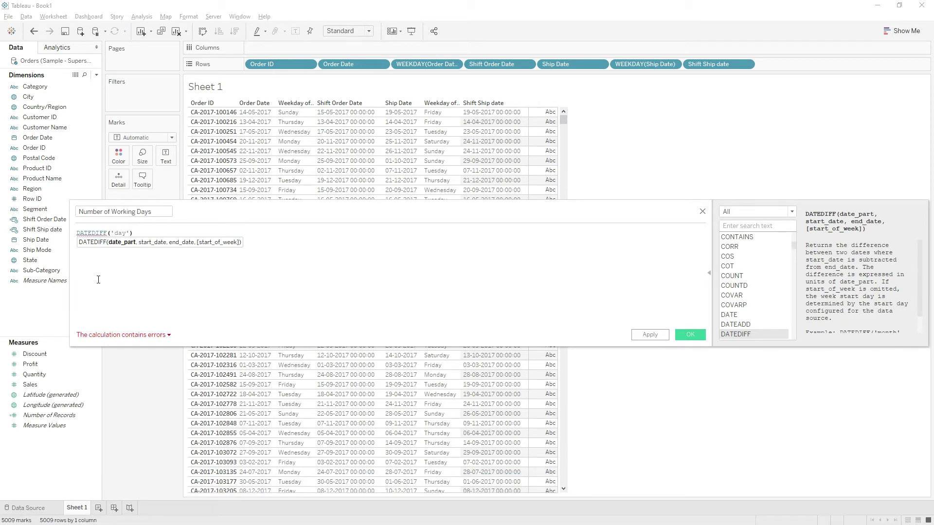
Add [Shift Order Date] as the start date argument of DATEDIFF
{"action": "type", "text": ",ord"}
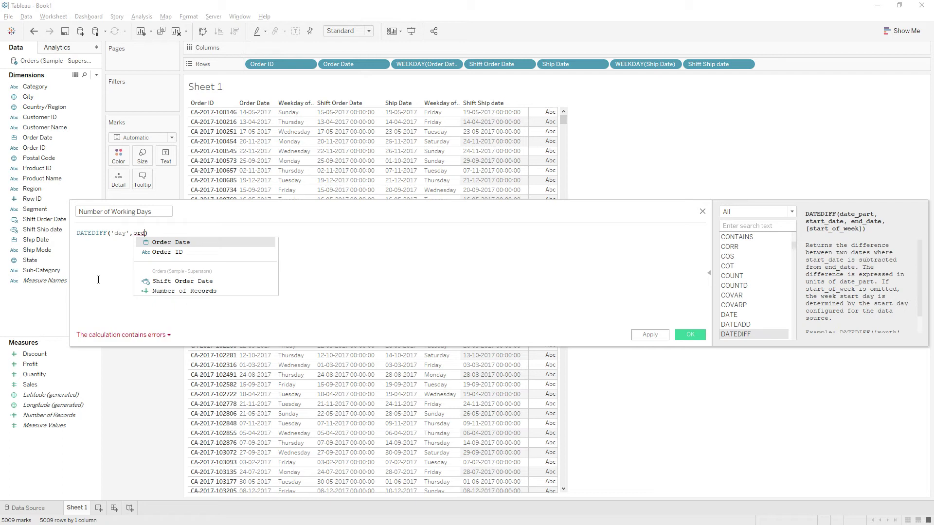
{"action": "key", "text": "Down"}
{"action": "key", "text": "Down"}
{"action": "key", "text": "Down"}
{"action": "key", "text": "Up"}
{"action": "key", "text": "Return"}
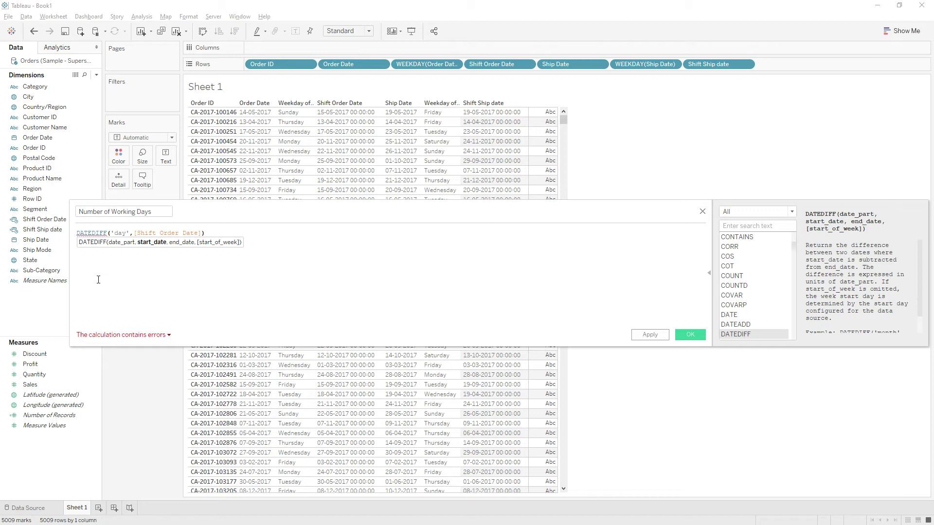
Add [Shift Ship date] as the end date argument of DATEDIFF and save the calculated field
{"action": "type", "text": ","}
{"action": "type", "text": "shift"}
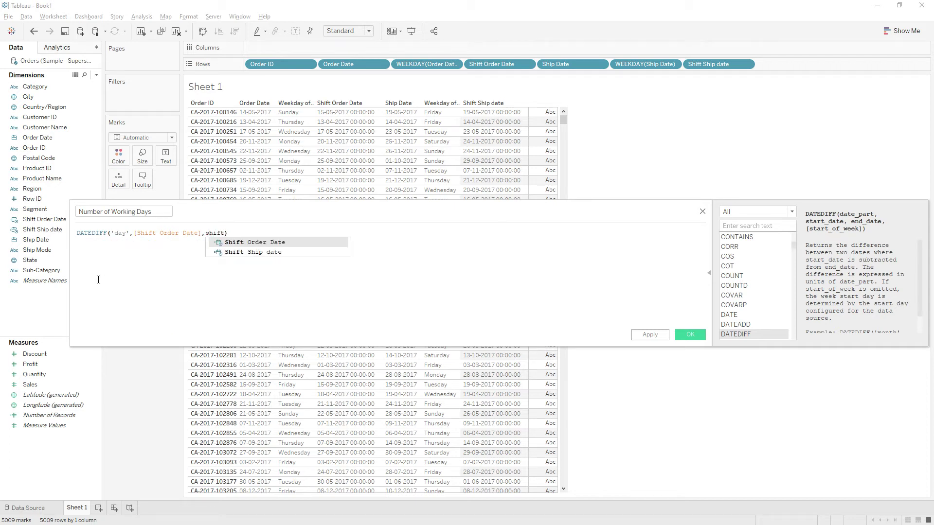
{"action": "key", "text": "Down"}
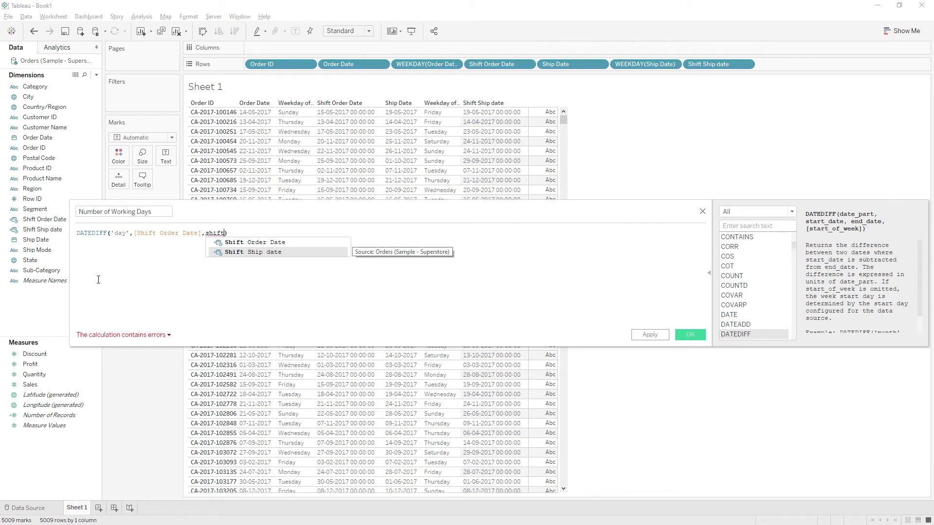
{"action": "key", "text": "Return"}
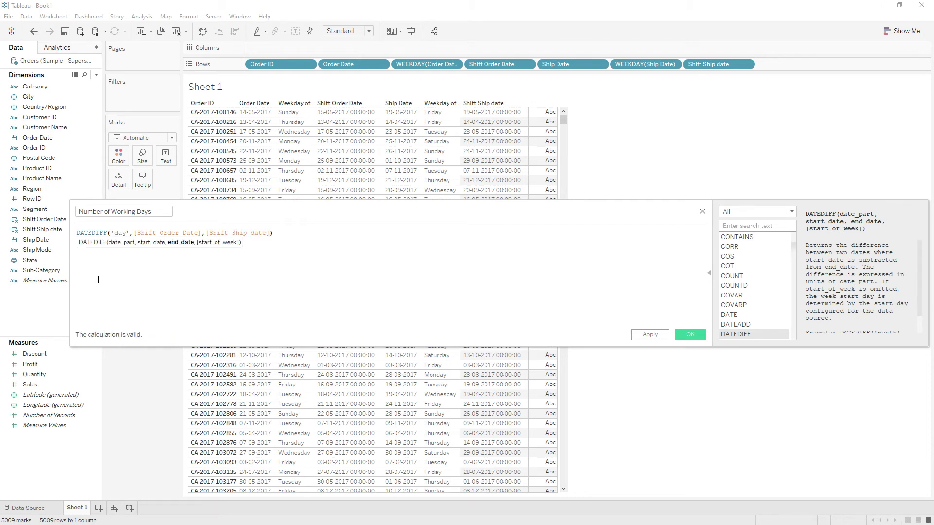
{"action": "type", "text": ")"}
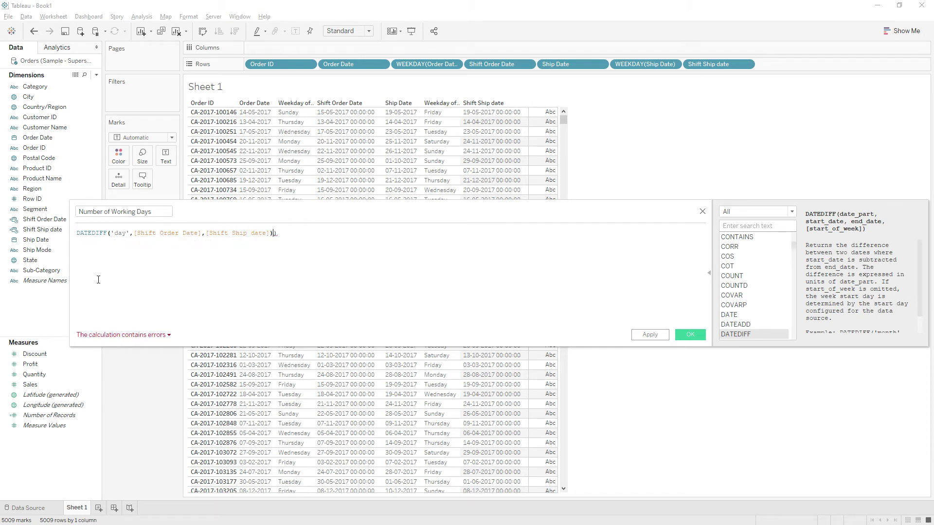
{"action": "key", "text": "BackSpace"}
{"action": "left_click", "coordinate": [688, 334]}
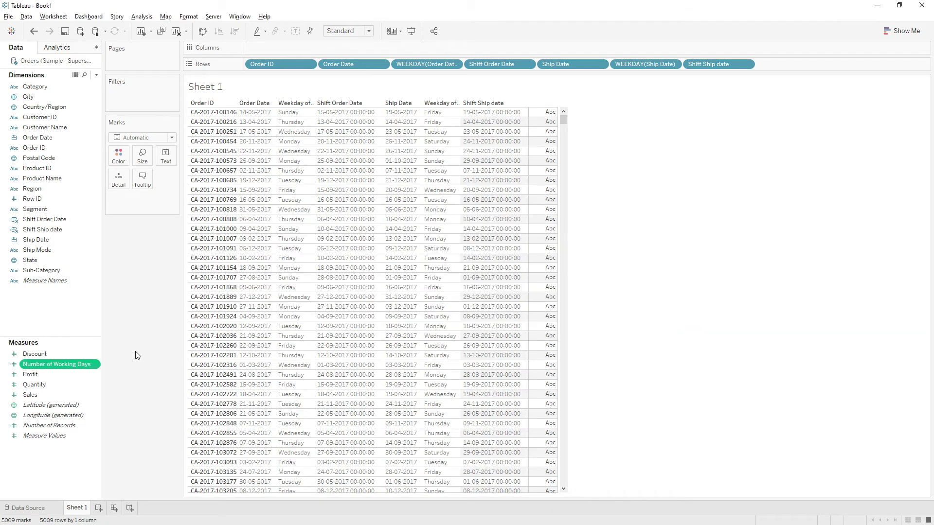
Add Number of Working Days to the end of Rows as a discrete sum
{"action": "left_click_drag", "start_coordinate": [48, 372], "coordinate": [813, 62]}
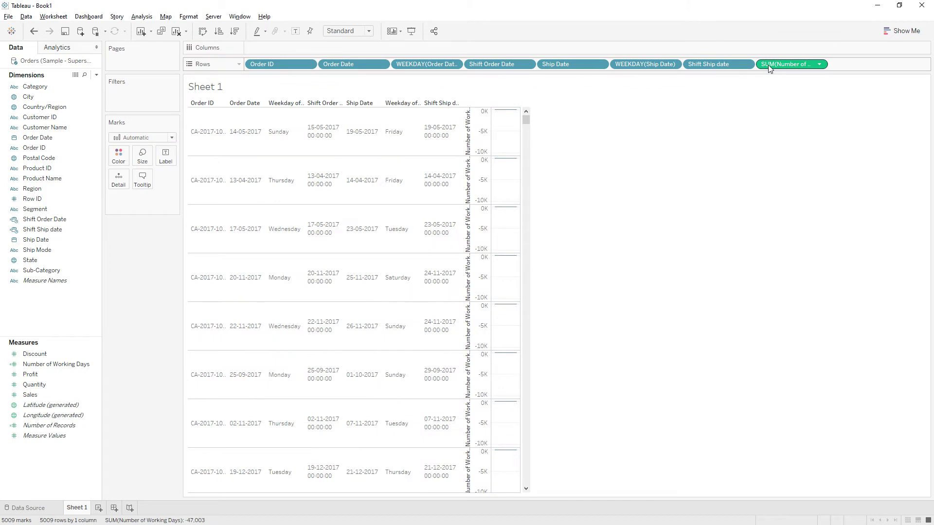
{"action": "right_click", "coordinate": [769, 66]}
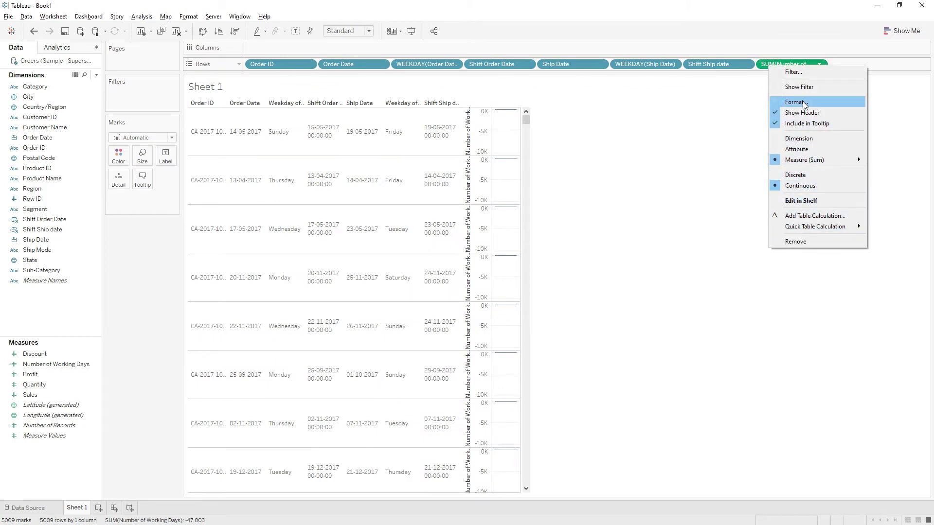
{"action": "left_click", "coordinate": [802, 175]}
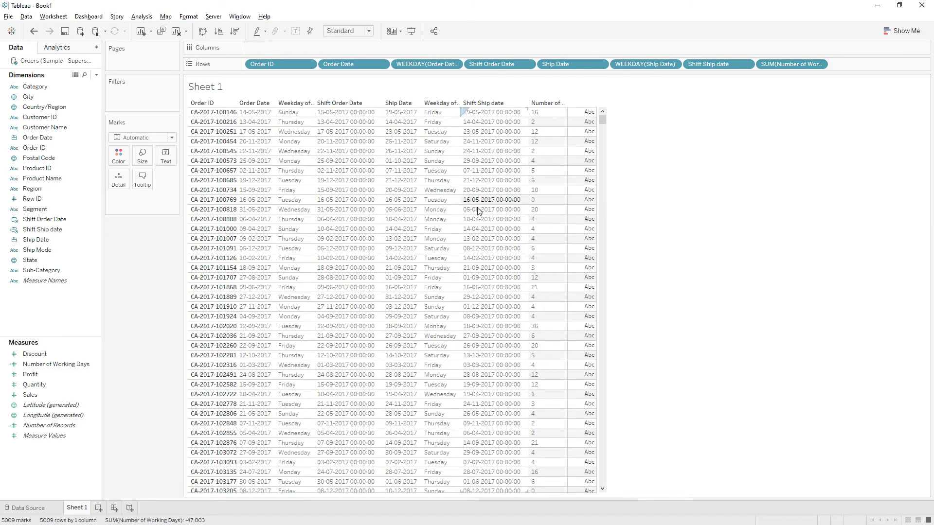
Edit the Number of Working Days calculation so the whole DATEDIFF expression is wrapped in MIN( ), and save it
{"action": "right_click", "coordinate": [49, 364]}
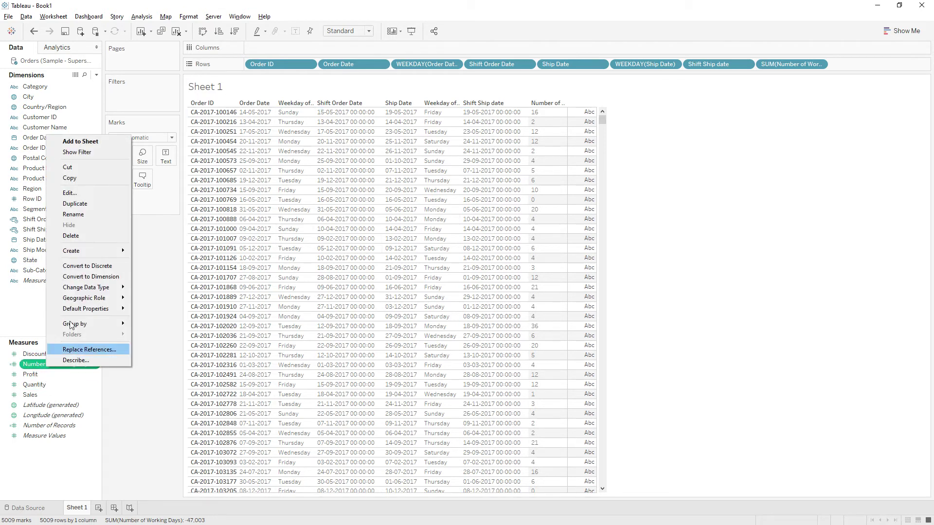
{"action": "left_click", "coordinate": [73, 194]}
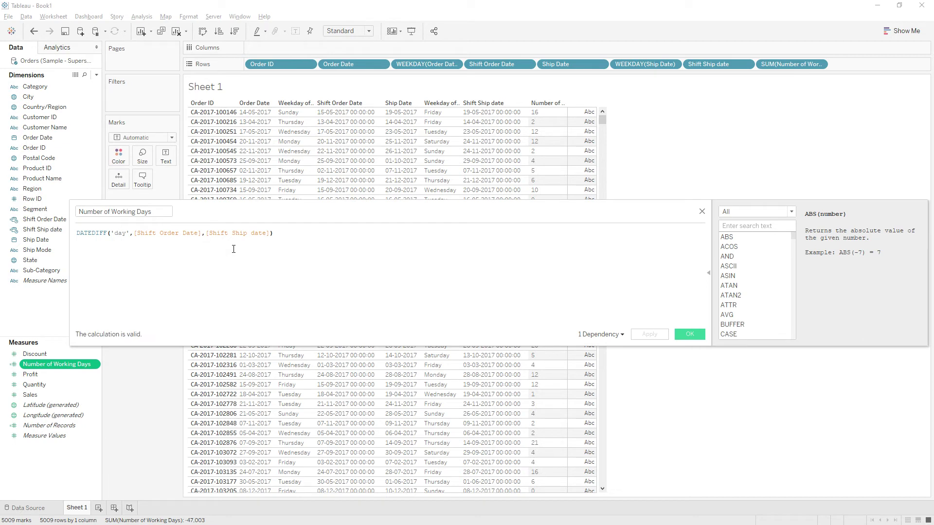
{"action": "type", "text": ")"}
{"action": "left_click", "coordinate": [78, 234]}
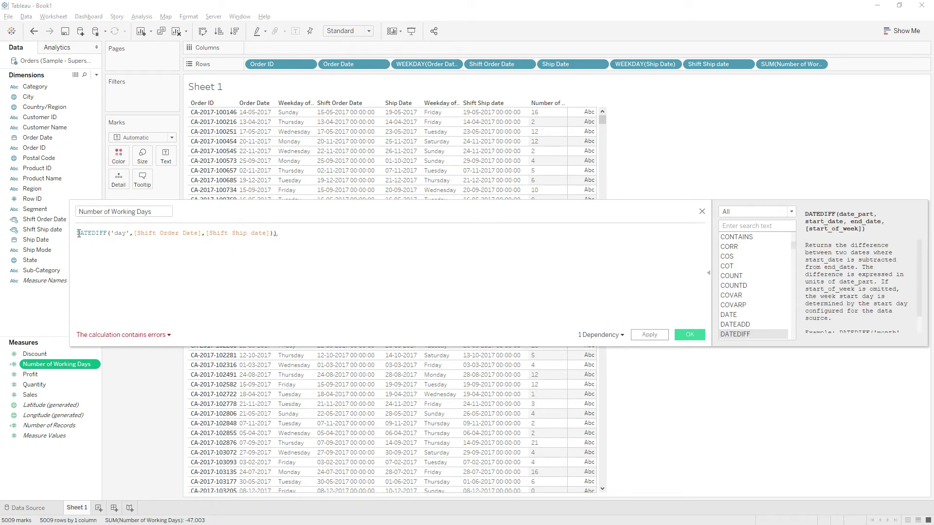
{"action": "type", "text": "("}
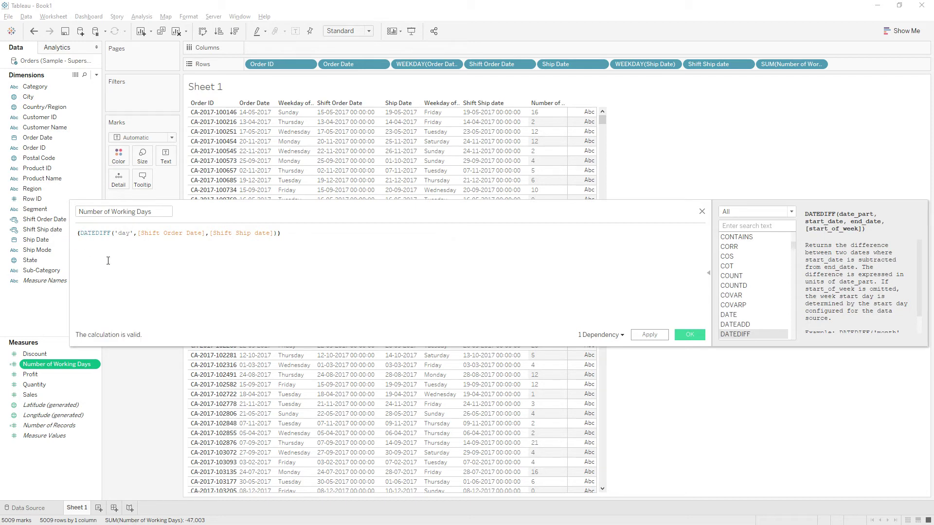
{"action": "key", "text": "Left"}
{"action": "type", "text": "min"}
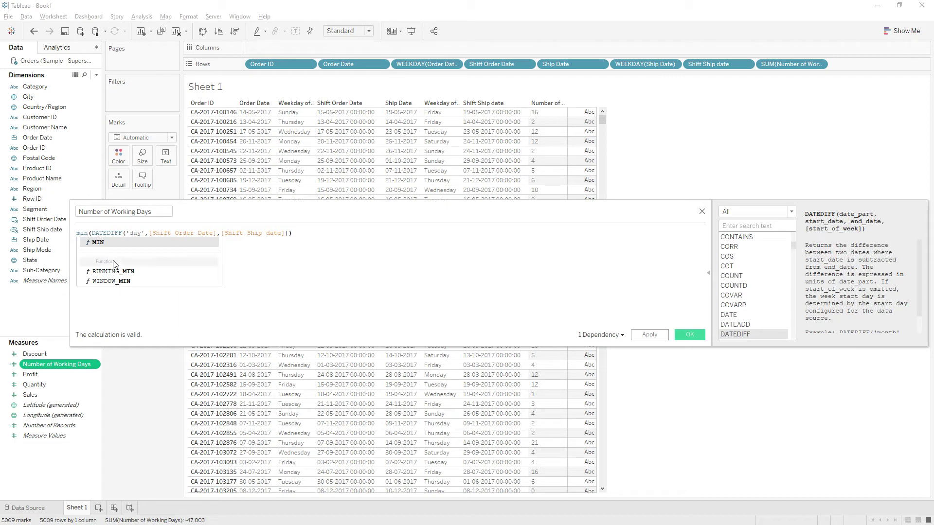
{"action": "left_click", "coordinate": [117, 242]}
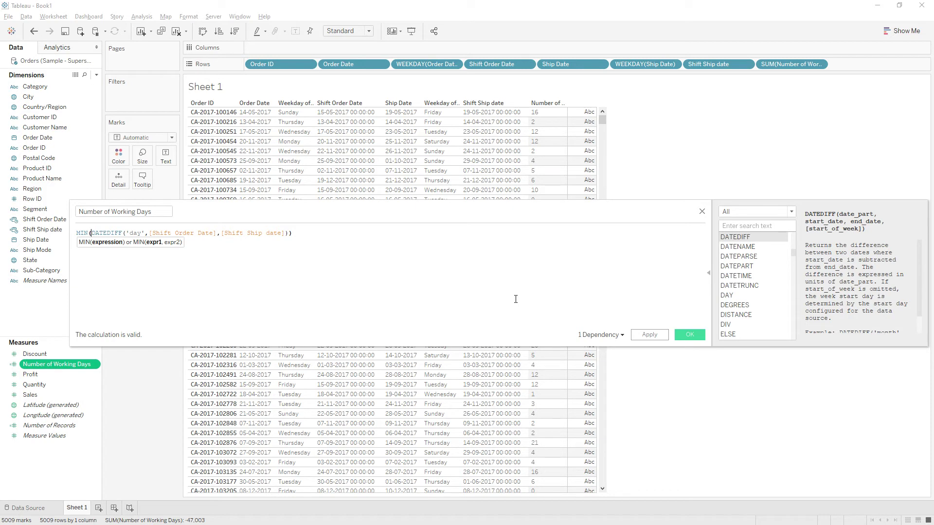
{"action": "left_click", "coordinate": [690, 335]}
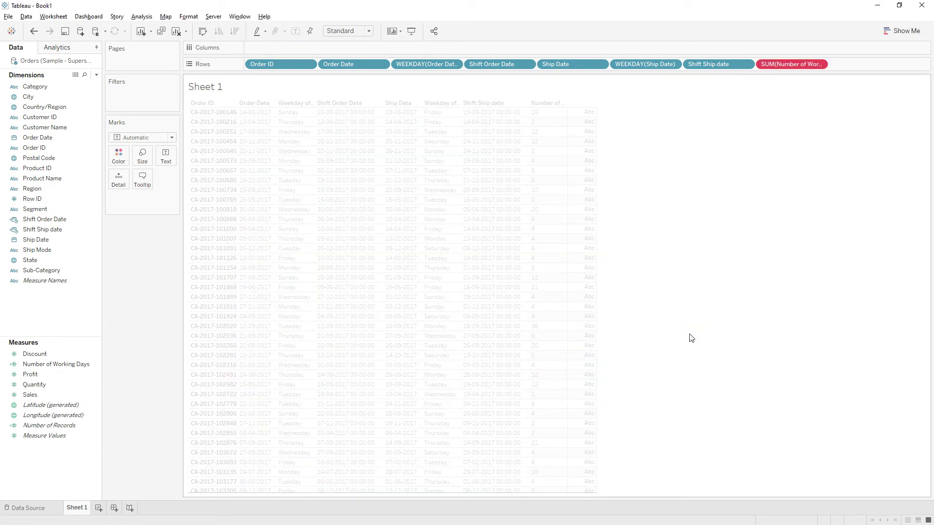
Replace the invalid SUM field in Rows with the updated Number of Working Days field, set to discrete
{"action": "left_click_drag", "start_coordinate": [775, 64], "coordinate": [871, 234]}
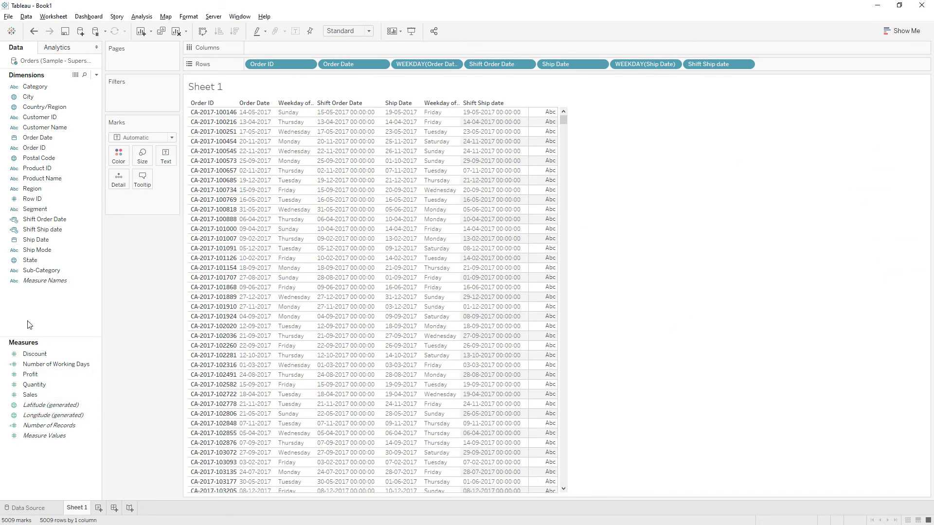
{"action": "mouse_move", "coordinate": [53, 365]}
{"action": "left_mouse_down"}
{"action": "mouse_move", "coordinate": [671, 169]}
{"action": "mouse_move", "coordinate": [816, 60]}
{"action": "mouse_move", "coordinate": [781, 67]}
{"action": "left_mouse_up"}
{"action": "right_click", "coordinate": [786, 68]}
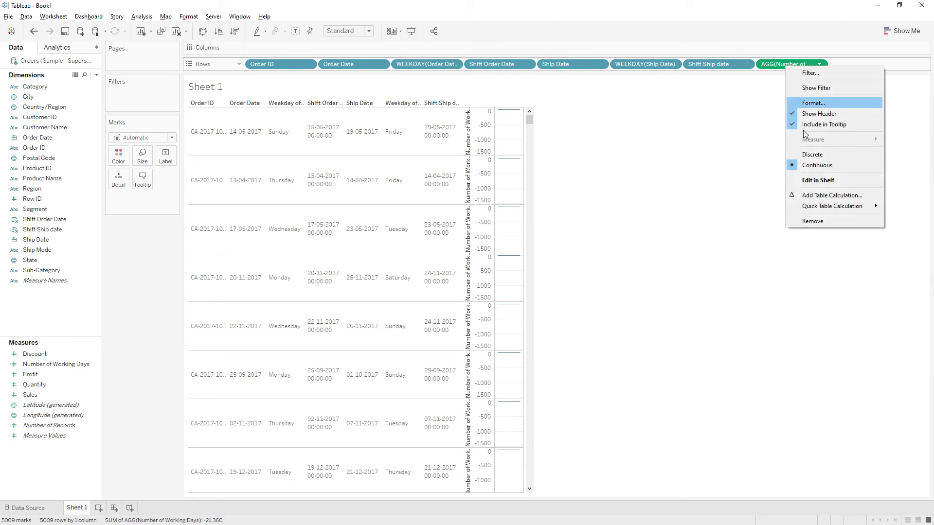
{"action": "left_click", "coordinate": [813, 154]}
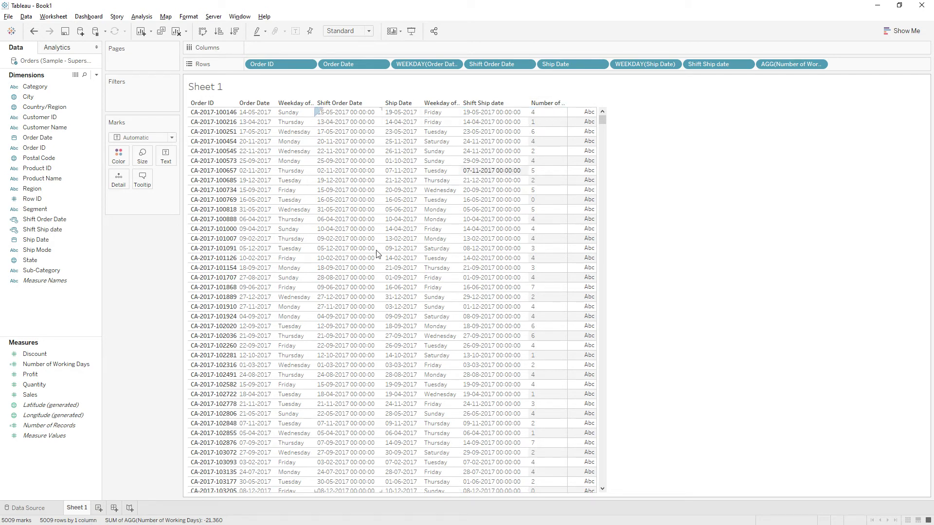
Append +1 to the end of the Number of Working Days formula and apply the change
{"action": "right_click", "coordinate": [48, 369]}
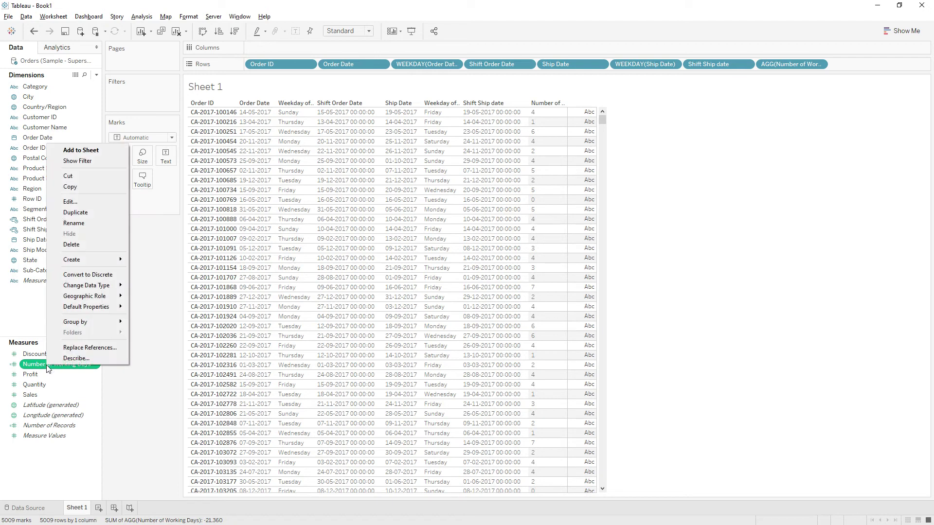
{"action": "left_click", "coordinate": [75, 206]}
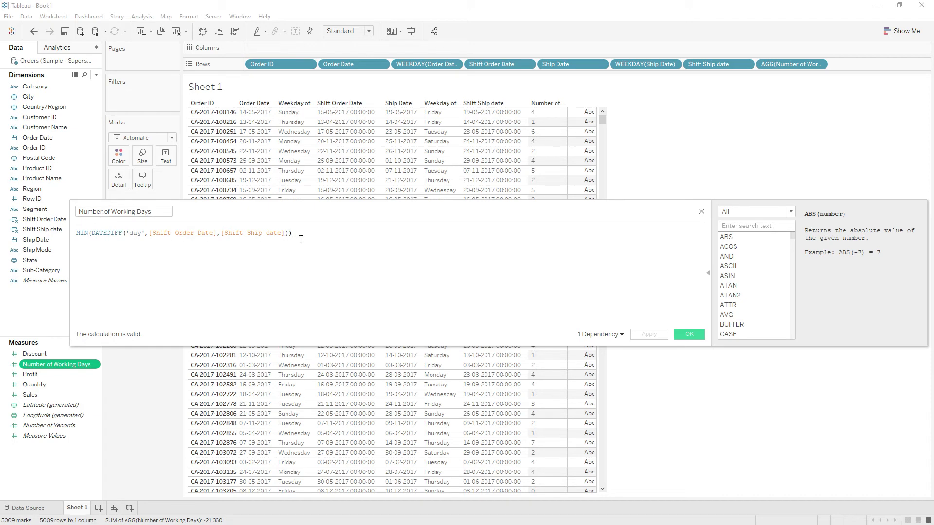
{"action": "type", "text": "+1"}
{"action": "left_click", "coordinate": [648, 336]}
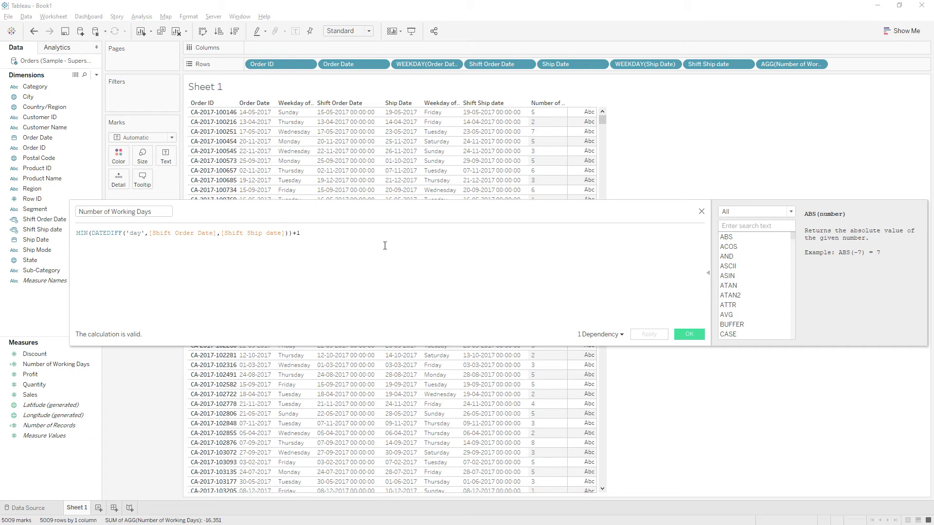
Remove MIN's closing parenthesis before +1, place the DATEDIFF expression on its own line, and start a new line after it
{"action": "left_click", "coordinate": [325, 239]}
{"action": "left_click", "coordinate": [294, 234]}
{"action": "key", "text": "BackSpace"}
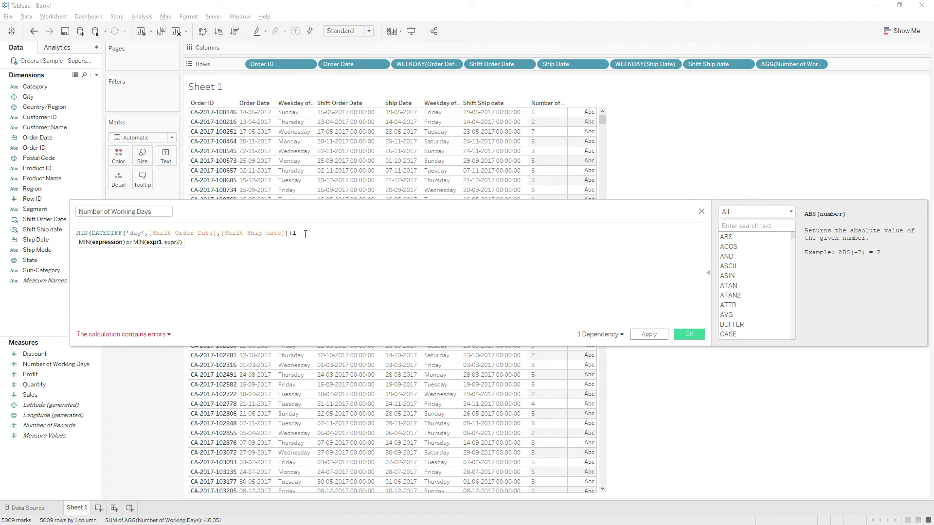
{"action": "left_click", "coordinate": [93, 233]}
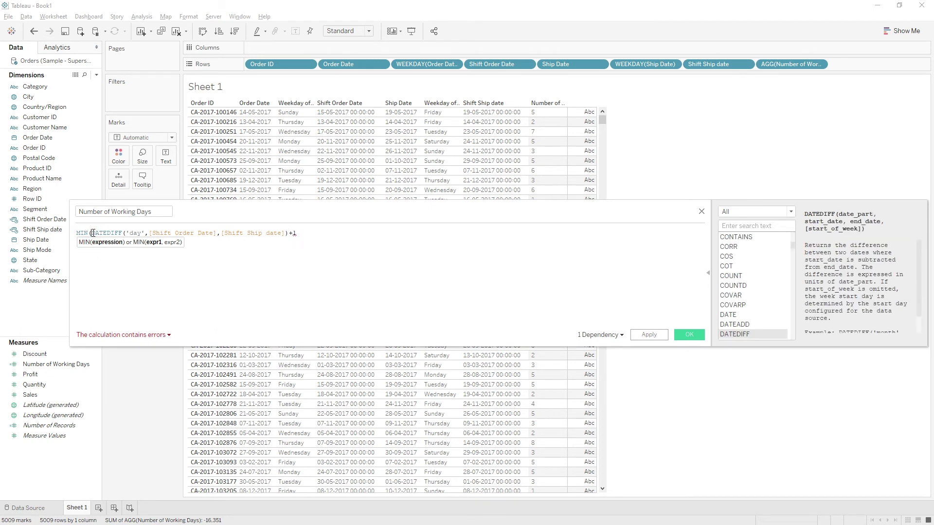
{"action": "key", "text": "Return"}
{"action": "left_click", "coordinate": [327, 241]}
{"action": "key", "text": "Return"}
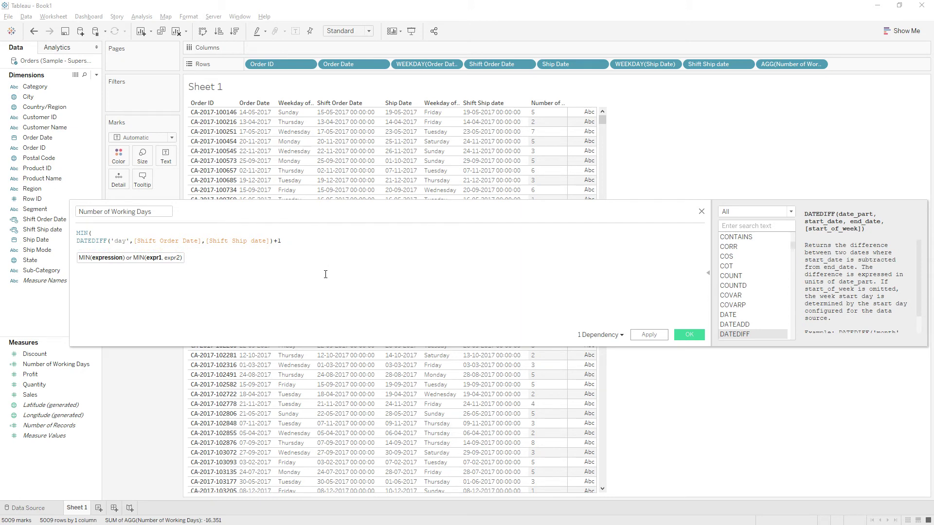
Begin the formula's third line with - 2* datediff('week', to subtract two days per week crossed
{"action": "type", "text": "-"}
{"action": "type", "text": "2* datead"}
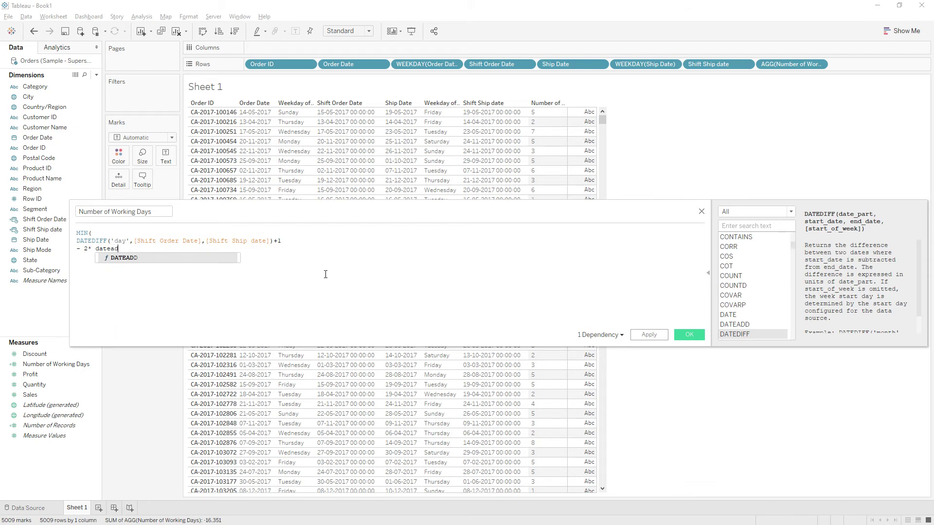
{"action": "key", "text": "BackSpace"}
{"action": "type", "text": "diff("}
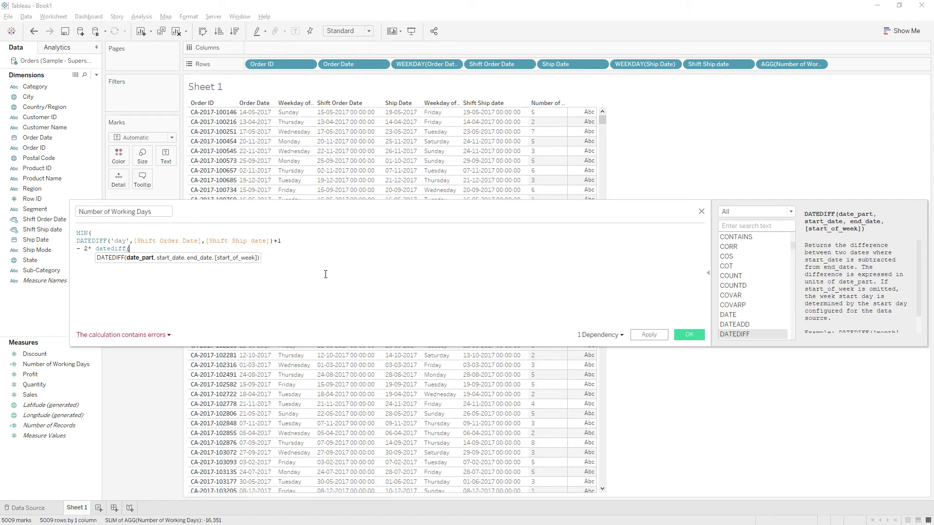
{"action": "type", "text": "''"}
{"action": "type", "text": "wee"}
{"action": "type", "text": "k"}
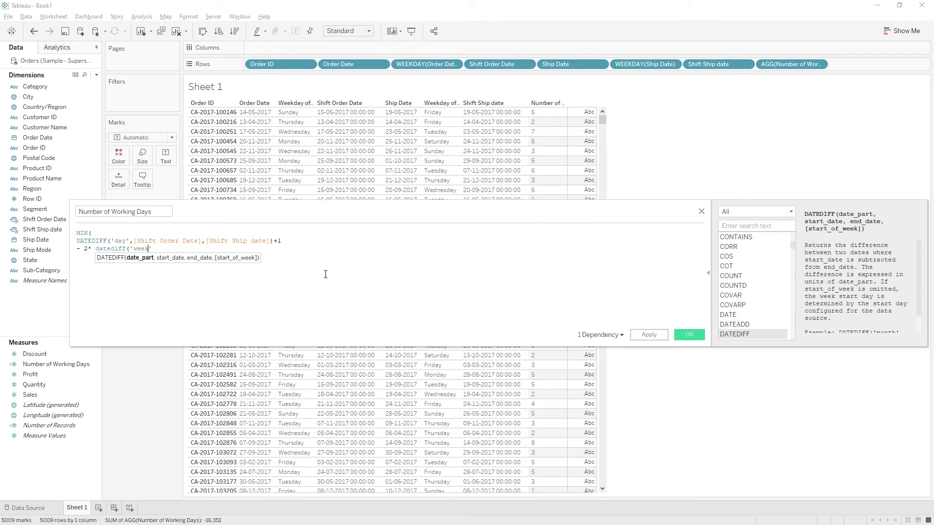
{"action": "type", "text": ","}
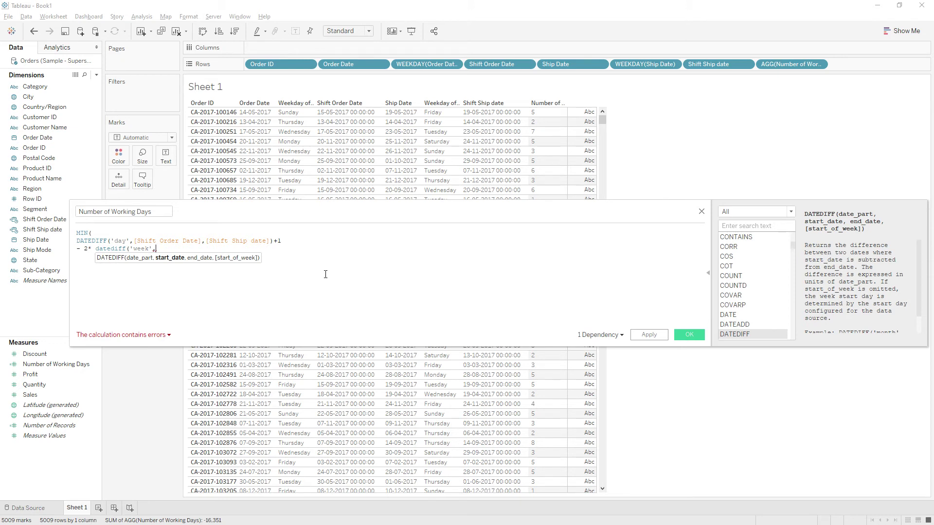
Complete the week datediff with [Shift Order Date] and [Shift Ship date], close both it and MIN, and save the calculation
{"action": "type", "text": "[Shift Order Date],shift"}
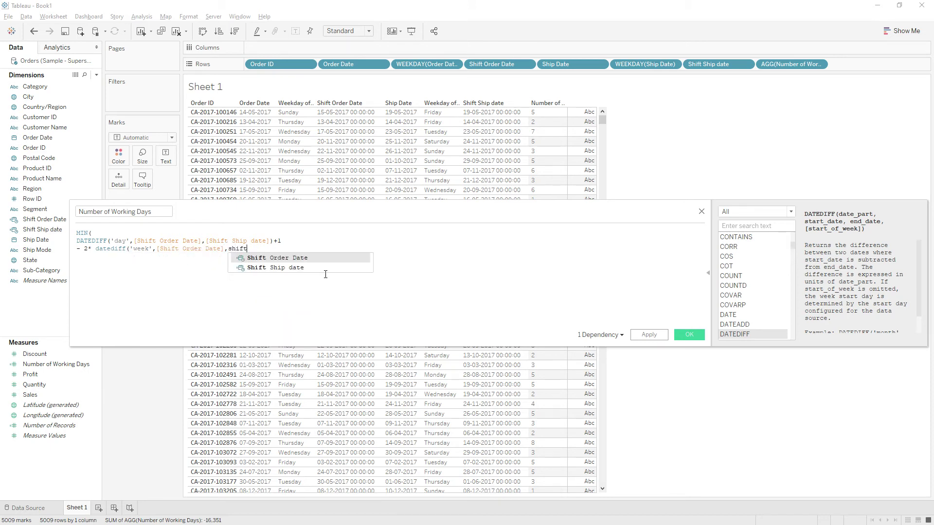
{"action": "key", "text": "Down"}
{"action": "key", "text": "Return"}
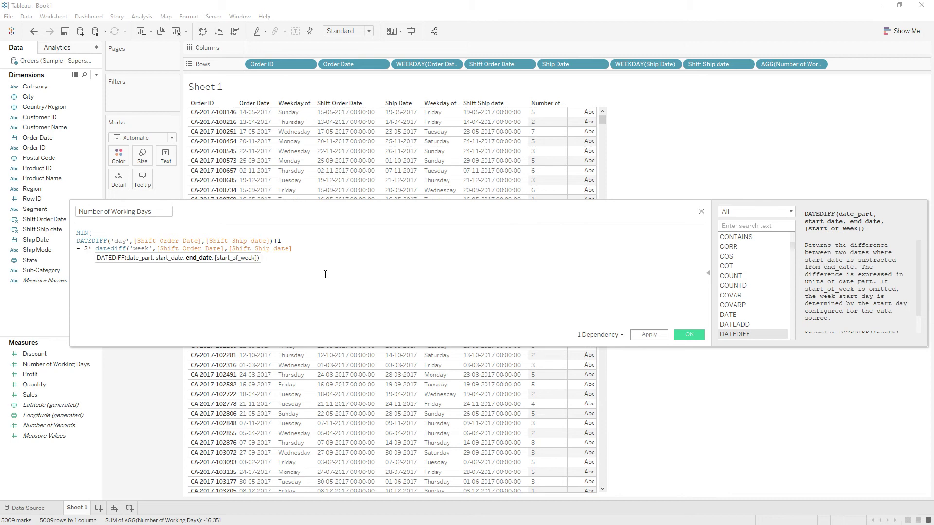
{"action": "type", "text": ")"}
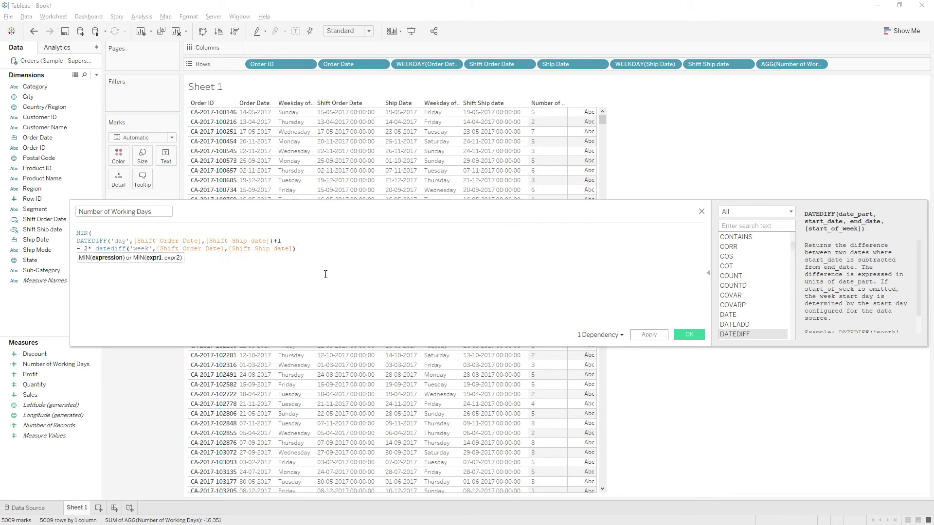
{"action": "type", "text": ")"}
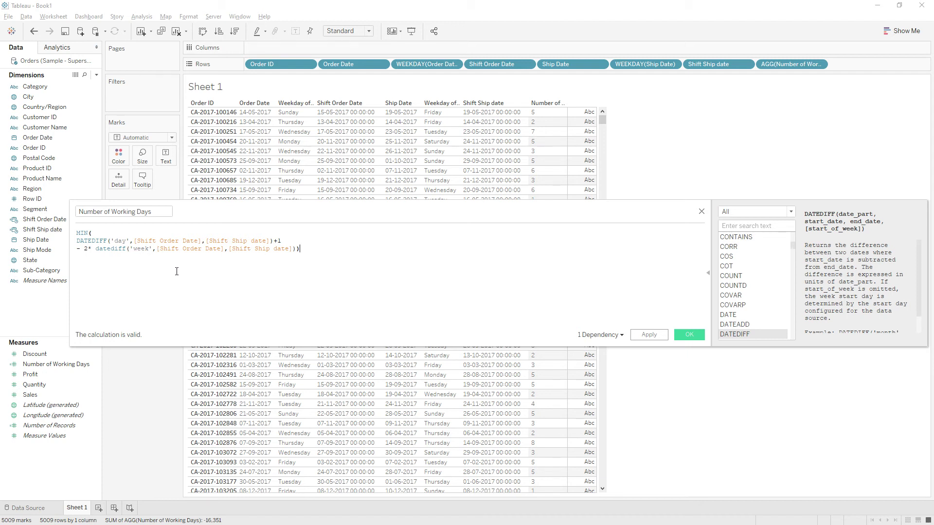
{"action": "left_click", "coordinate": [649, 334]}
{"action": "left_click", "coordinate": [688, 335]}
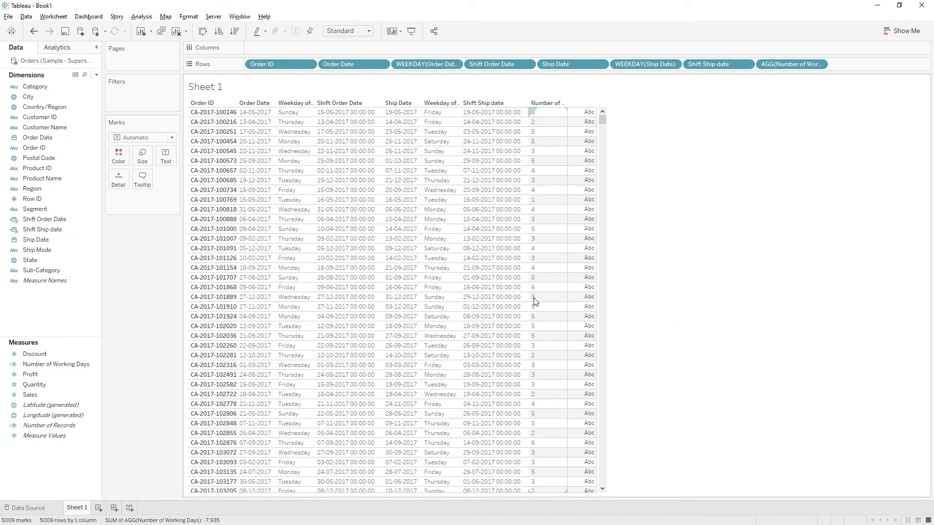
{"action": "right_click", "coordinate": [64, 304]}
{"action": "left_click", "coordinate": [73, 311]}
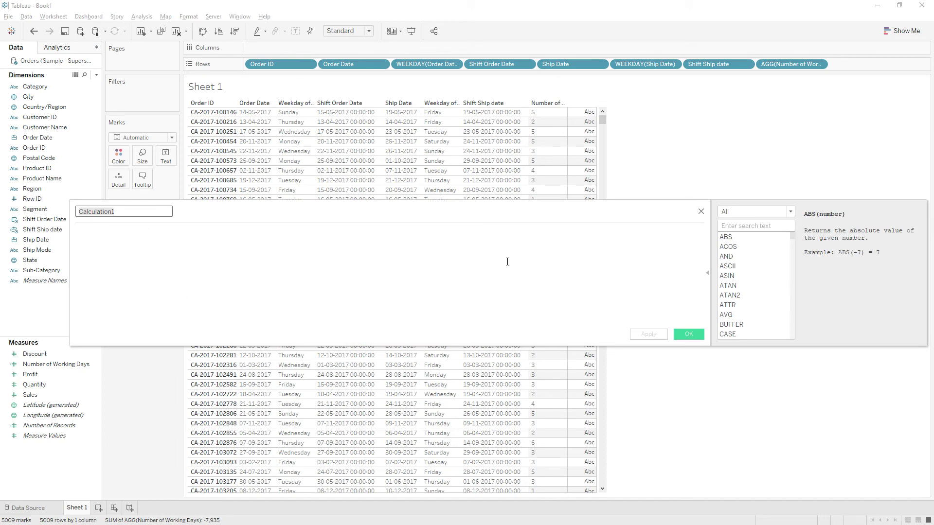
{"action": "left_click", "coordinate": [701, 211]}
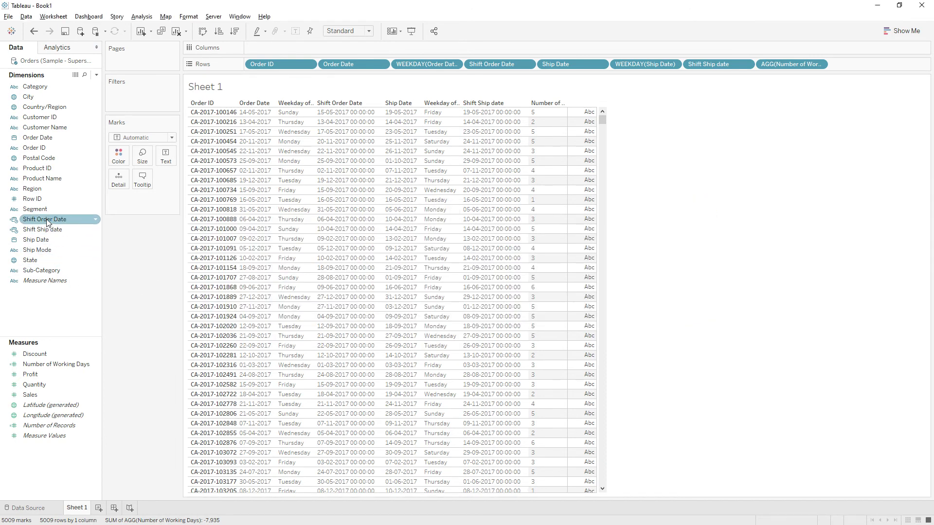
Copy the datediff('week',[Shift Order Date],[Shift Ship date])) text from the Number of Working Days formula and close its editor
{"action": "right_click", "coordinate": [68, 364]}
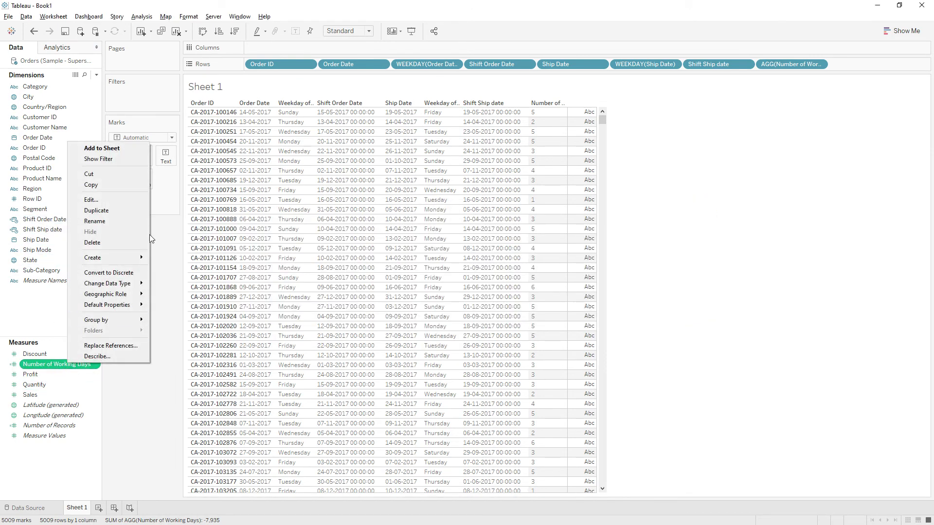
{"action": "left_click", "coordinate": [129, 203]}
{"action": "left_click", "coordinate": [83, 249]}
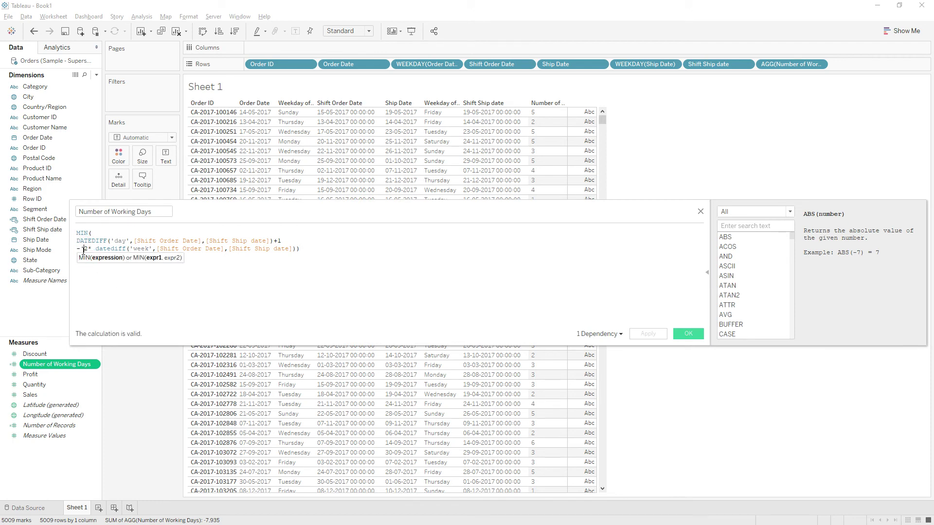
{"action": "left_click_drag", "start_coordinate": [95, 249], "coordinate": [301, 249]}
{"action": "key", "text": "ctrl+c"}
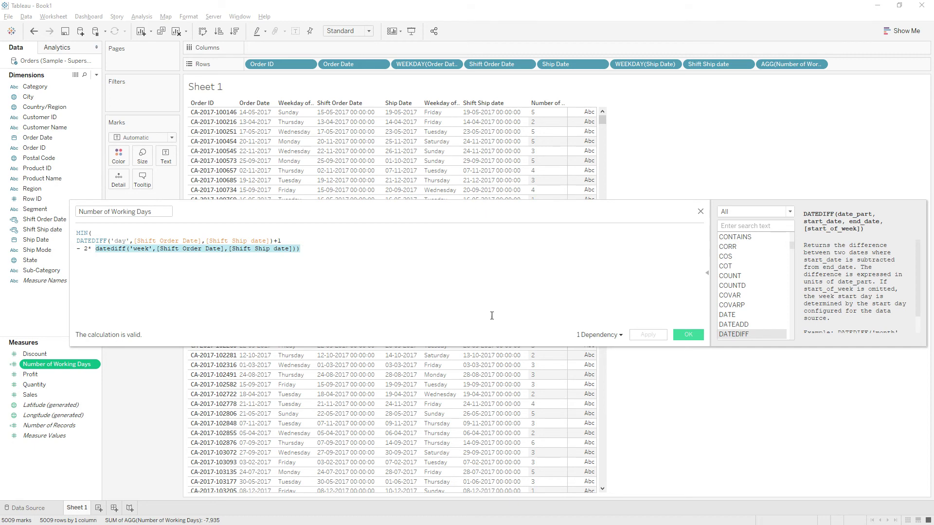
{"action": "left_click", "coordinate": [688, 335]}
Create a calculated field from the copied expression, with the formula min(datediff('week',[Shift Order Date],[Shift Ship date])), and save it
{"action": "right_click", "coordinate": [54, 316]}
{"action": "left_click", "coordinate": [79, 321]}
{"action": "key", "text": "ctrl+v"}
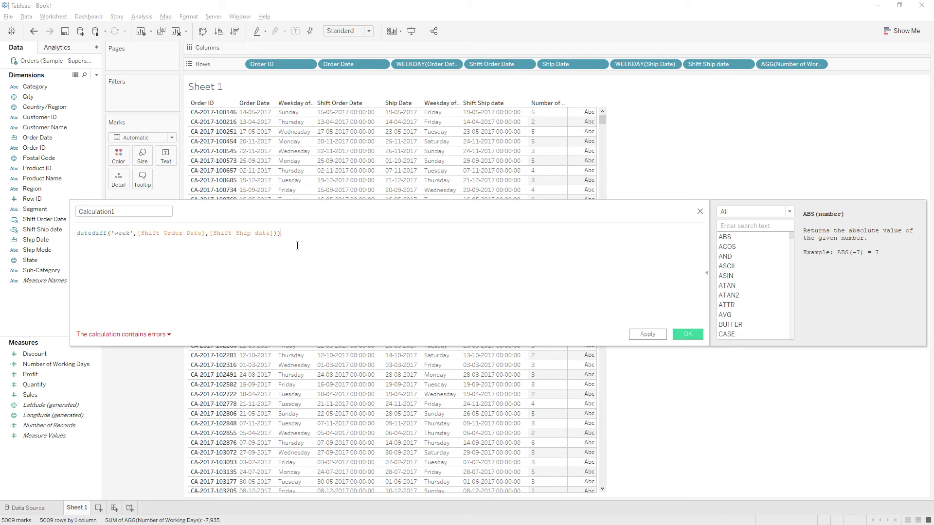
{"action": "key", "text": "BackSpace"}
{"action": "left_click", "coordinate": [78, 233]}
{"action": "type", "text": "min("}
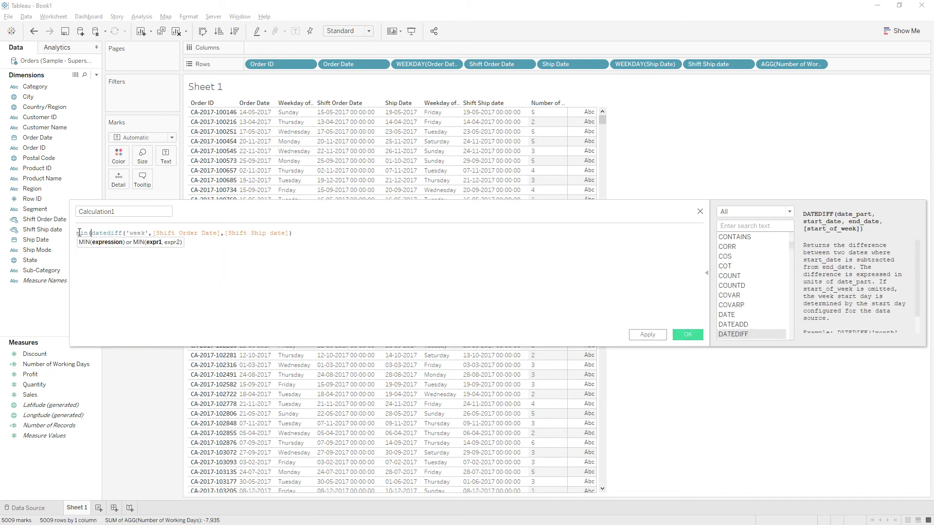
{"action": "left_click", "coordinate": [310, 233]}
{"action": "type", "text": "))"}
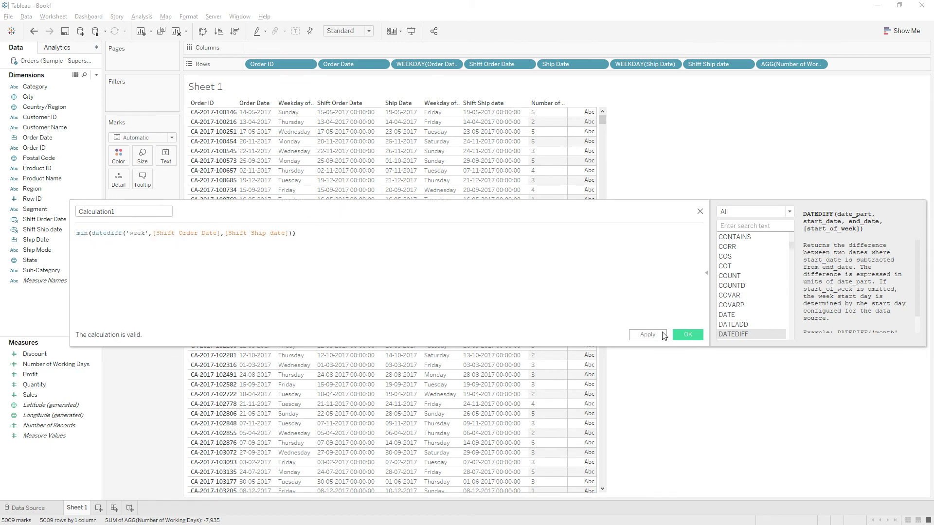
{"action": "left_click", "coordinate": [686, 335]}
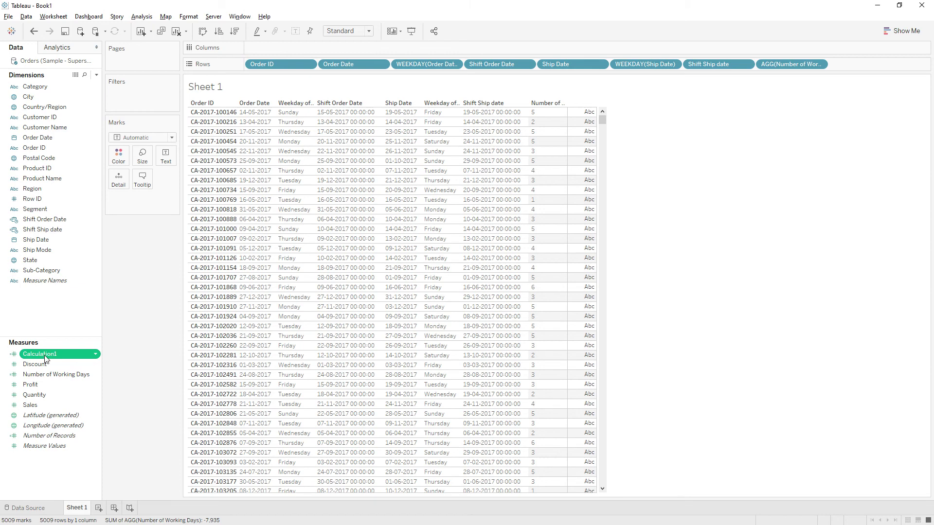
Add the new week-difference field to the end of Rows as a discrete field
{"action": "mouse_move", "coordinate": [40, 354]}
{"action": "left_mouse_down"}
{"action": "mouse_move", "coordinate": [758, 144]}
{"action": "mouse_move", "coordinate": [872, 74]}
{"action": "mouse_move", "coordinate": [847, 67]}
{"action": "left_mouse_up"}
{"action": "right_click", "coordinate": [862, 67]}
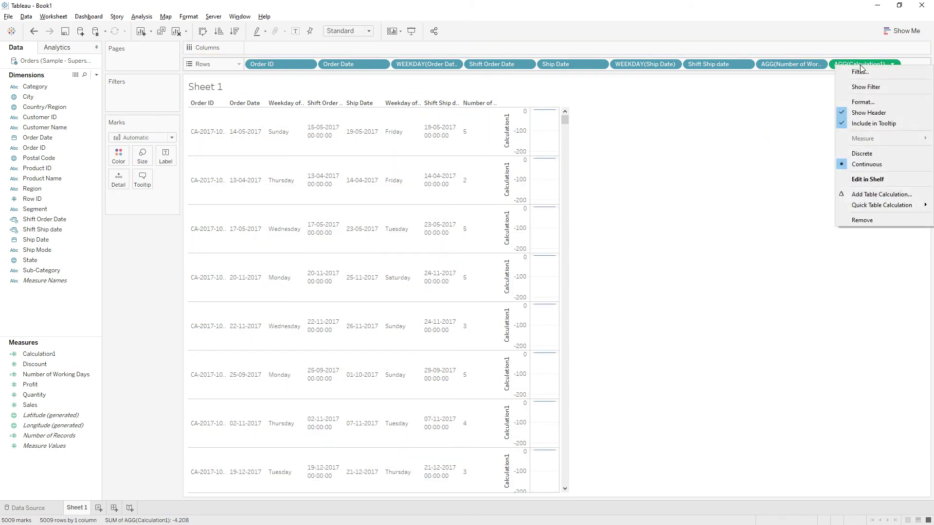
{"action": "left_click", "coordinate": [866, 153]}
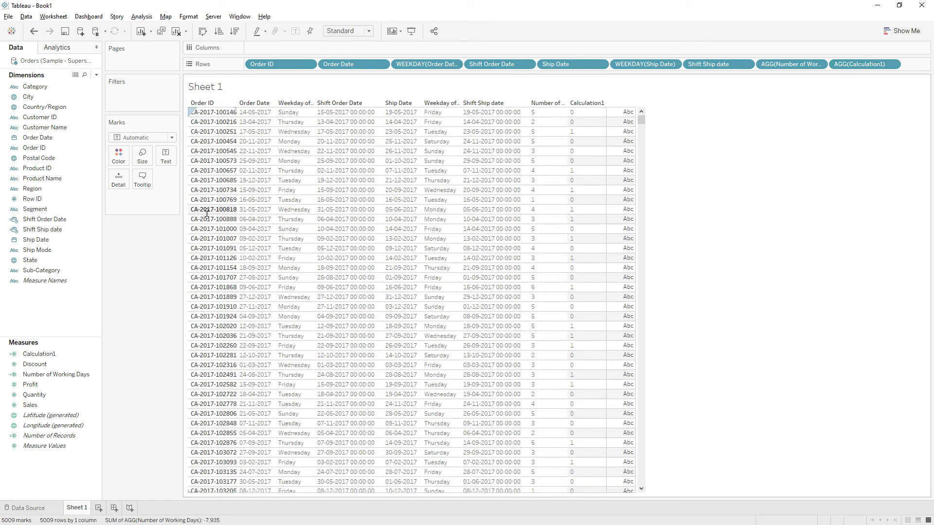
Examine the working days and week difference for the order dated 02-11-2017
{"action": "left_click", "coordinate": [213, 171]}
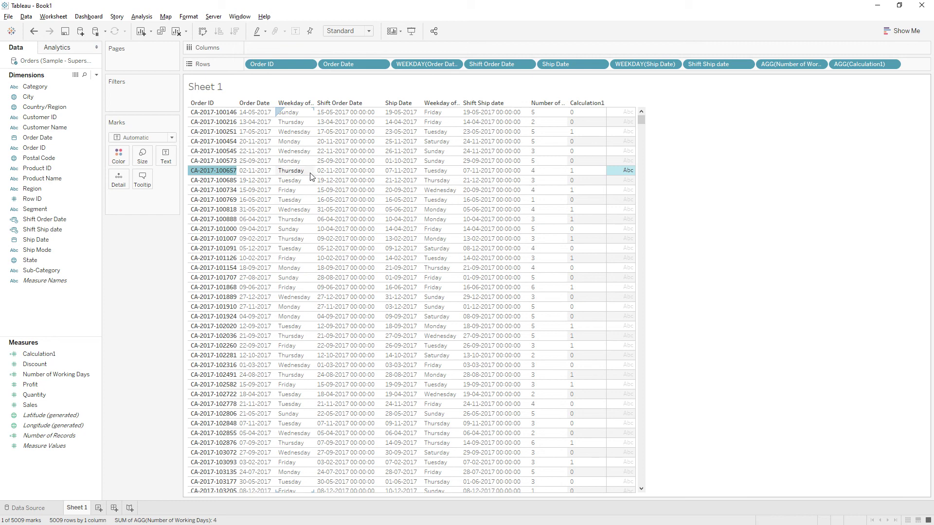
{"action": "left_click", "coordinate": [535, 173]}
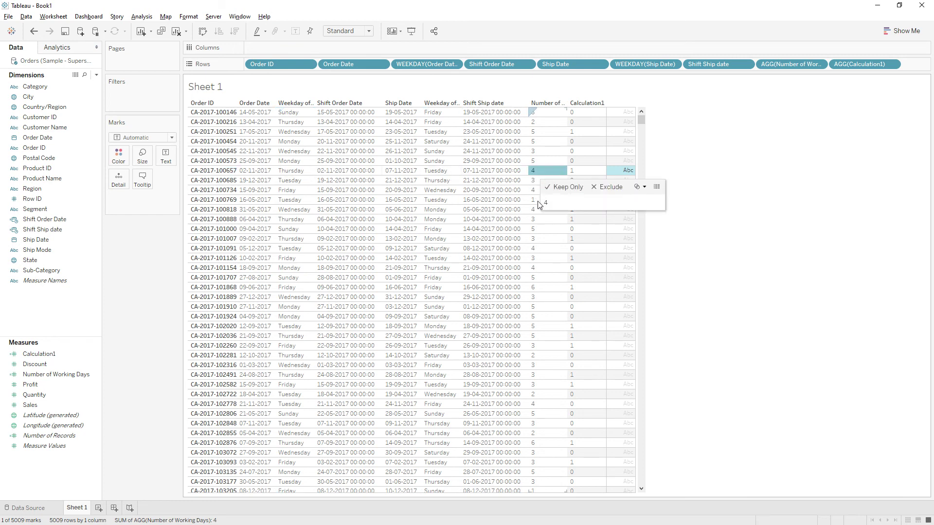
{"action": "left_click", "coordinate": [584, 175]}
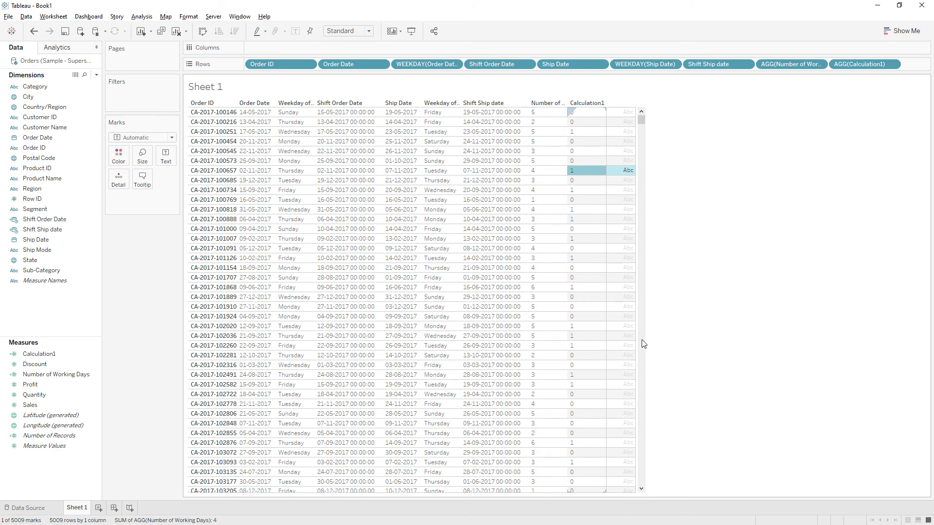
{"action": "mouse_move", "coordinate": [631, 241]}
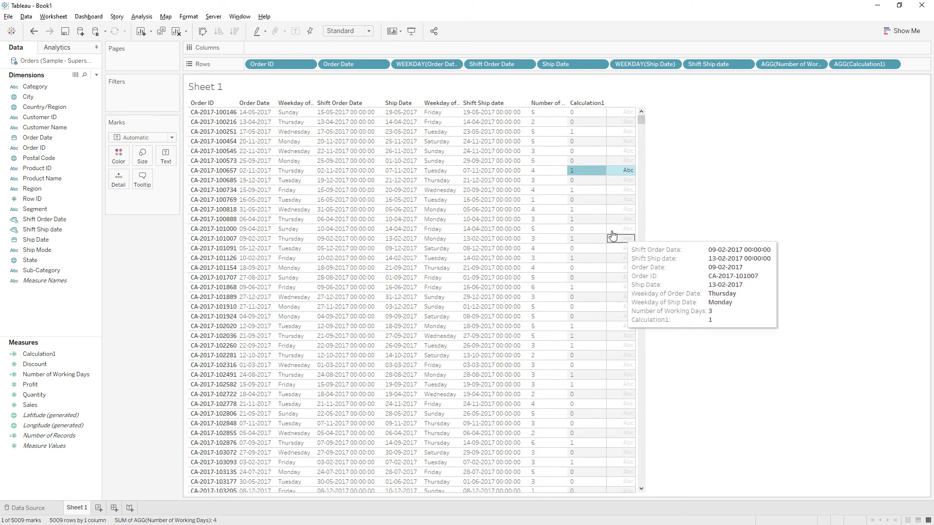
{"action": "left_click", "coordinate": [541, 172]}
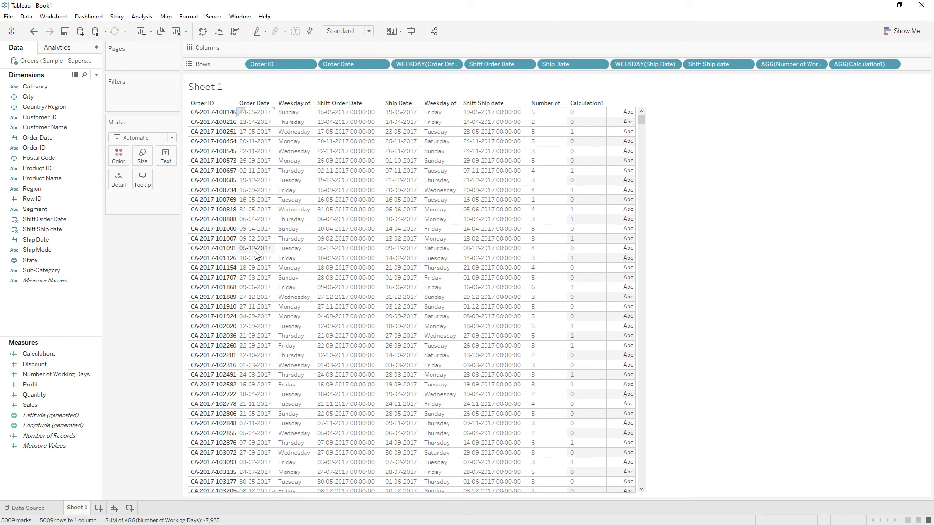
Compare the order, ship and shifted dates with the working days for the order dated 05-12-2017
{"action": "left_click", "coordinate": [256, 249]}
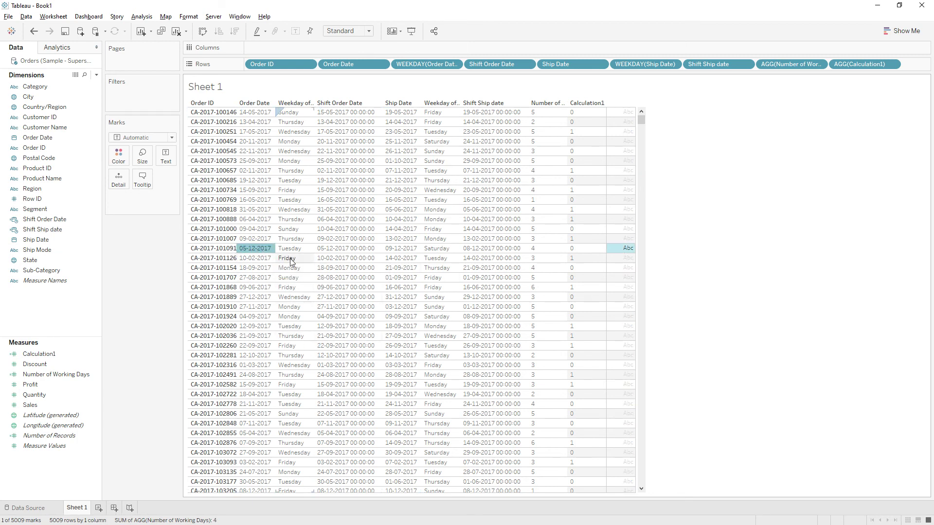
{"action": "mouse_move", "coordinate": [258, 252]}
{"action": "left_click", "coordinate": [439, 250]}
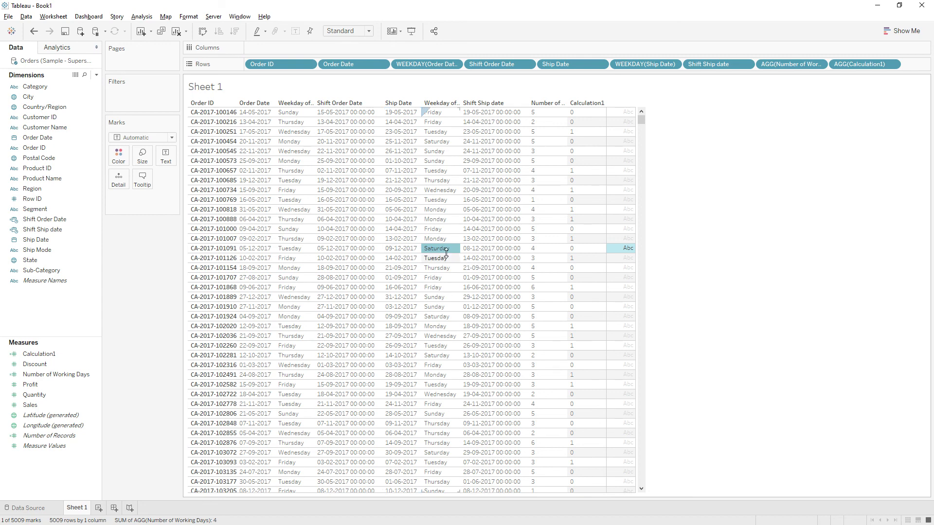
{"action": "left_click", "coordinate": [474, 250]}
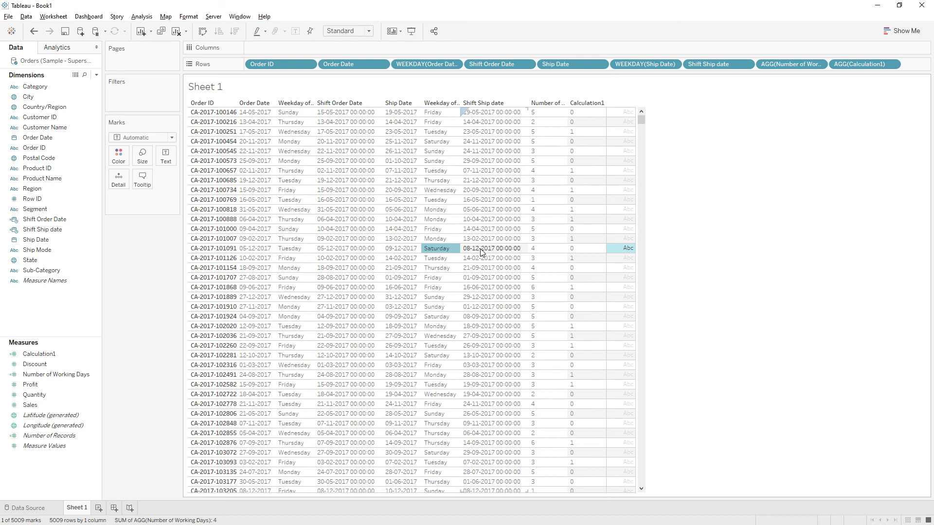
{"action": "mouse_move", "coordinate": [475, 252]}
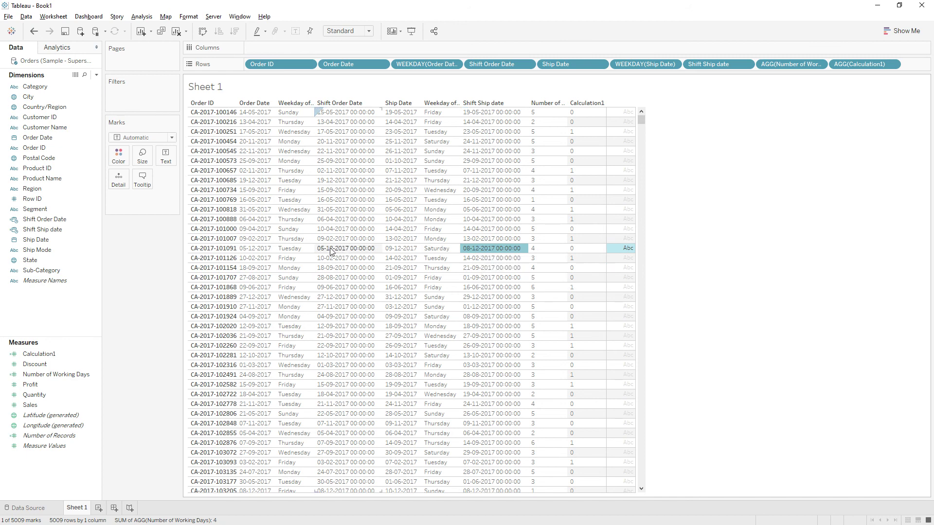
{"action": "left_click", "coordinate": [330, 249]}
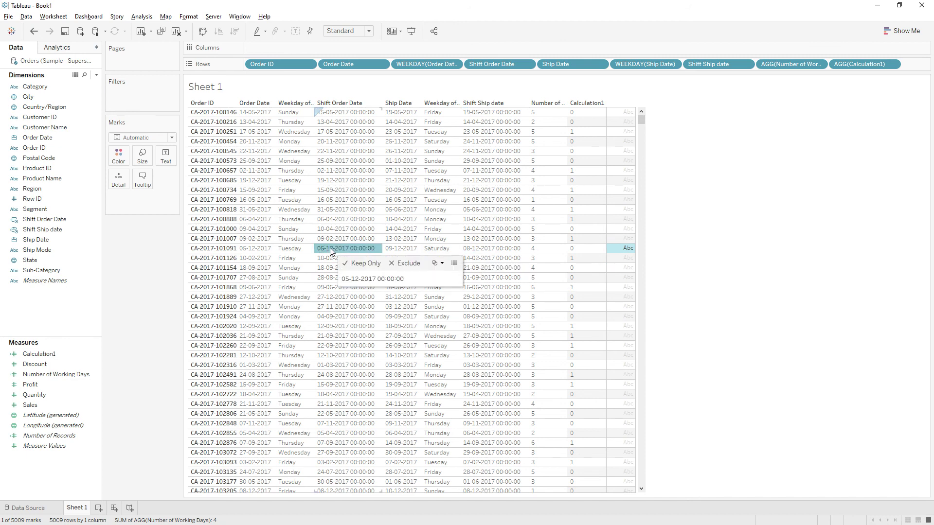
{"action": "left_click", "coordinate": [539, 249]}
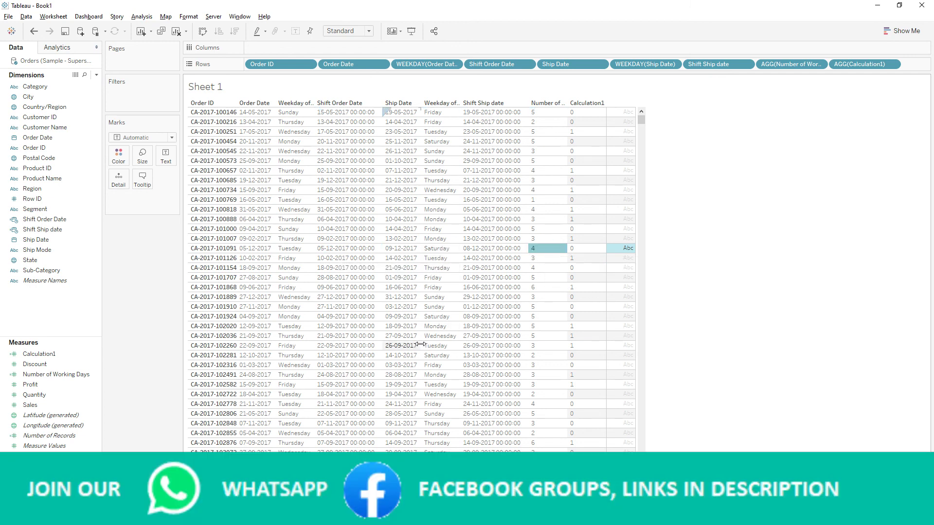
Check the order date, shifted order date and ship date for the order dated 27-08-2017
{"action": "left_click", "coordinate": [321, 279]}
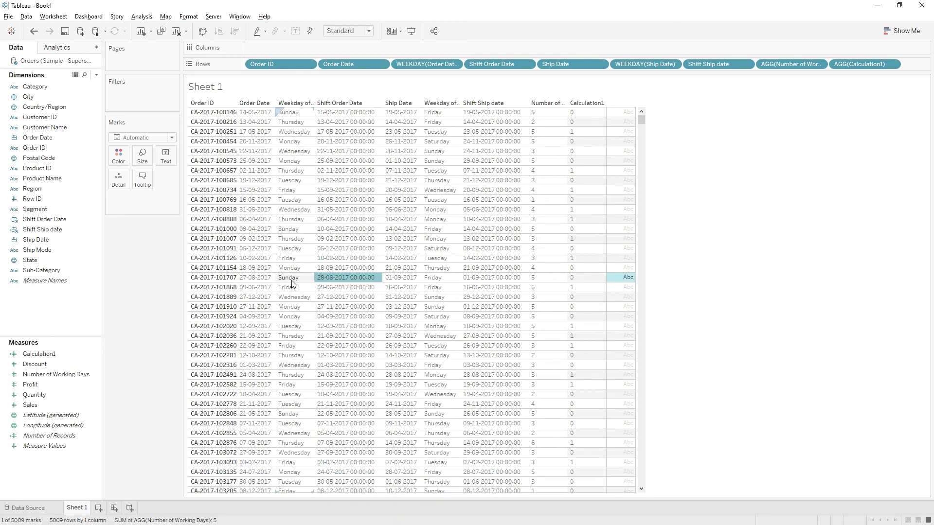
{"action": "left_click", "coordinate": [255, 278]}
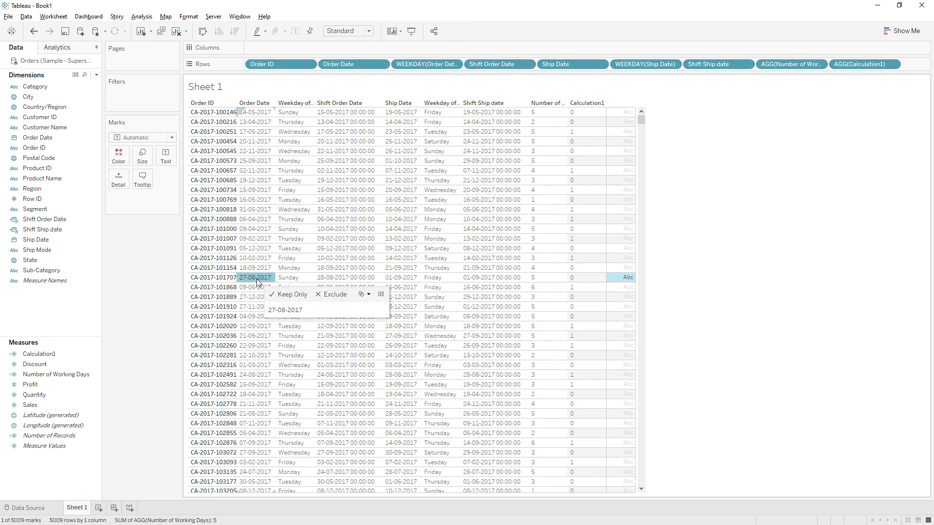
{"action": "left_click", "coordinate": [396, 280]}
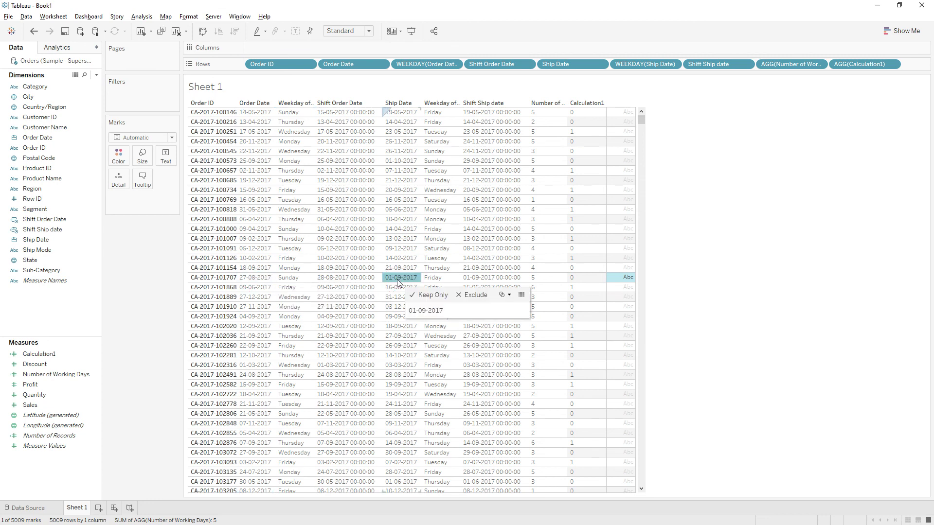
{"action": "left_click", "coordinate": [253, 281]}
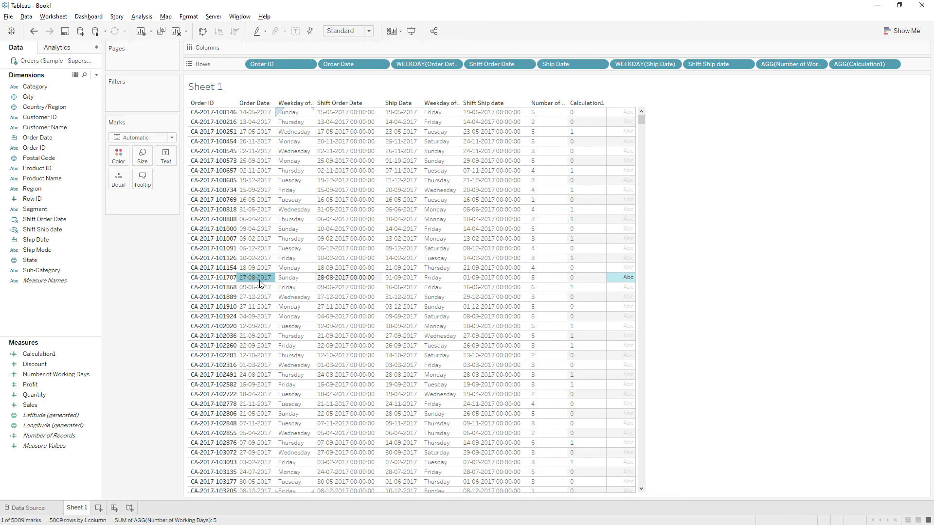
{"action": "left_click", "coordinate": [399, 278]}
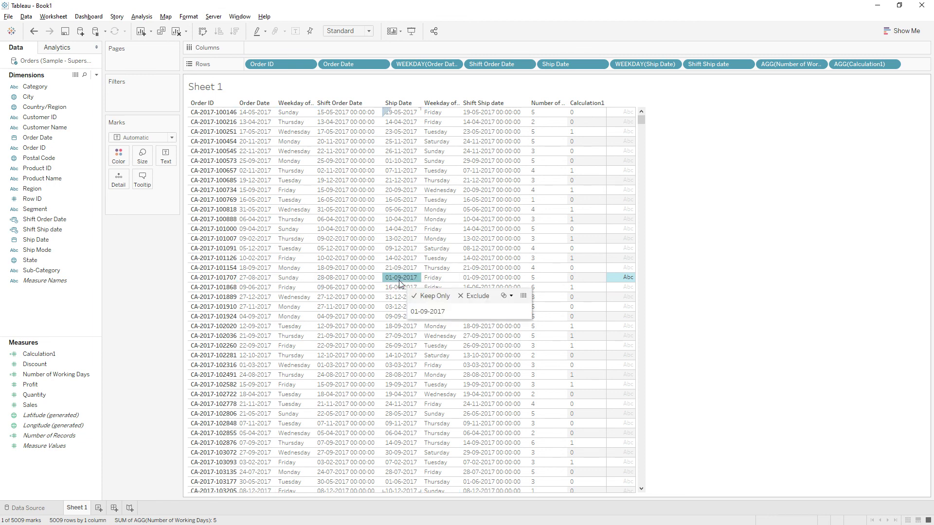